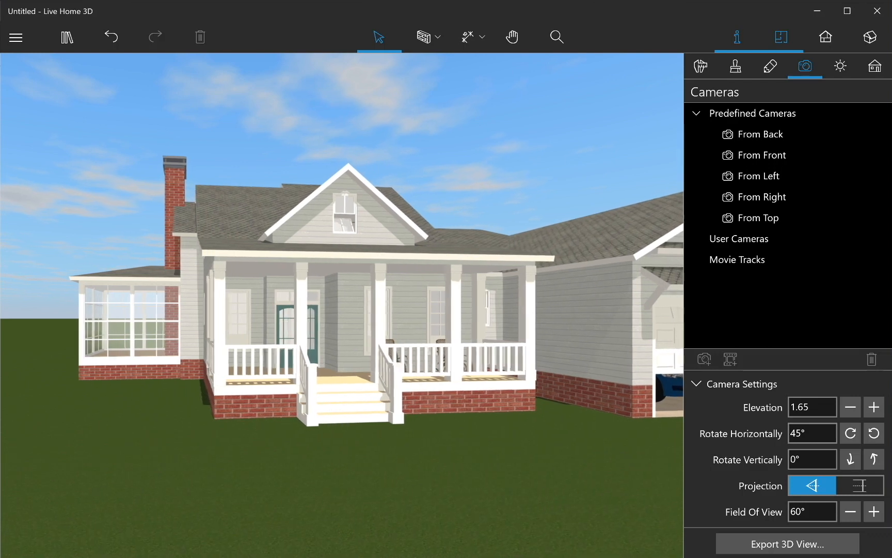
# Step: View the garage side of the house and show the building properties
pyautogui.press('Right')
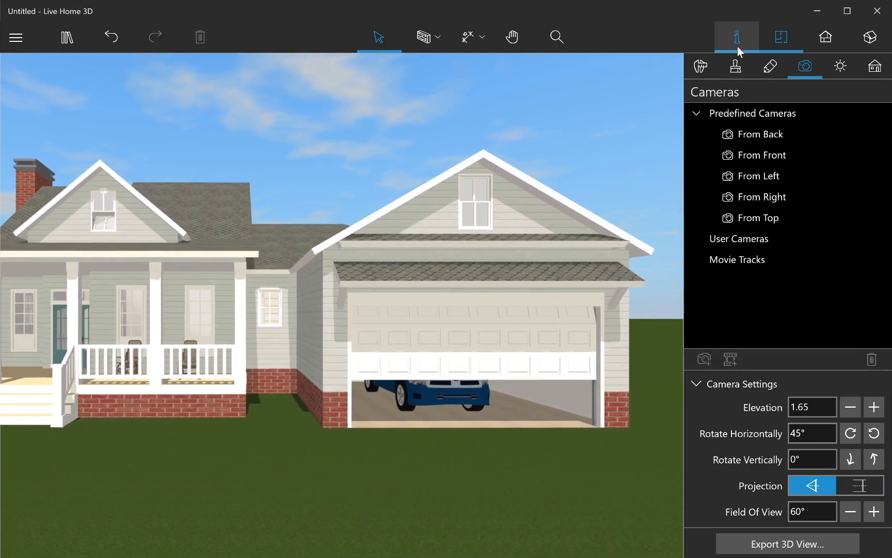
pyautogui.click(880, 72)
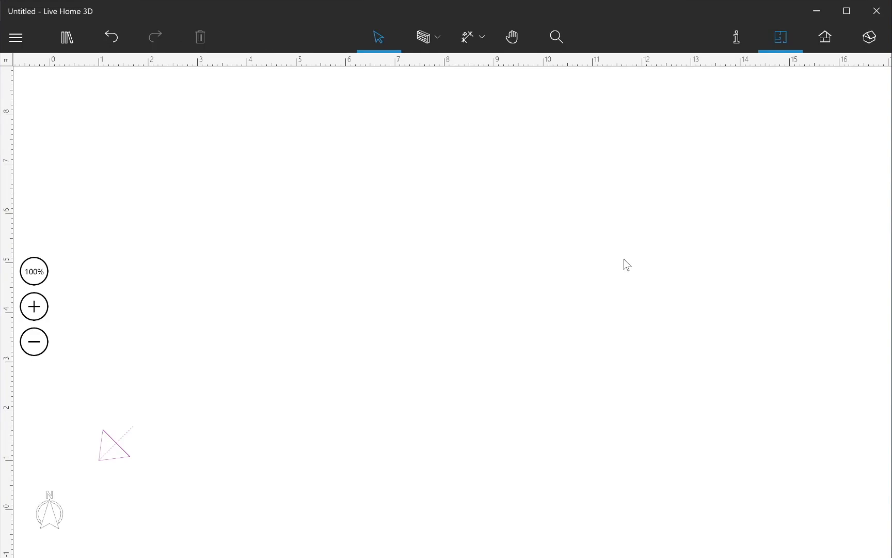
# Step: Undo the last changes until both adjoining rooms are back in the plan, and show the building properties
pyautogui.click(112, 36)
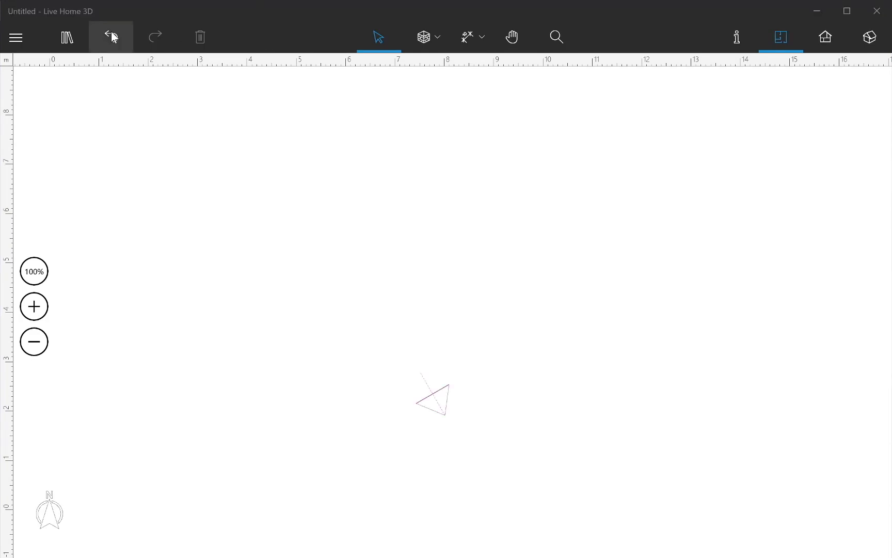
pyautogui.click(112, 36)
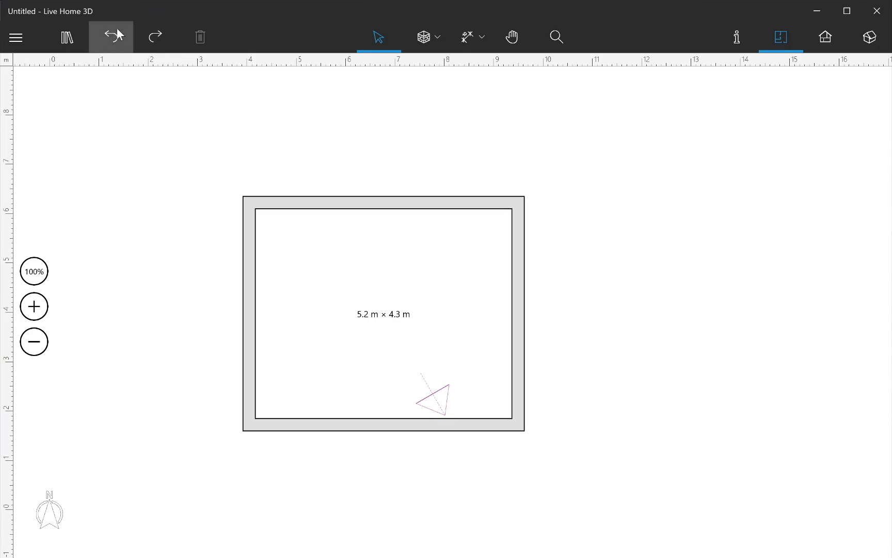
pyautogui.click(120, 35)
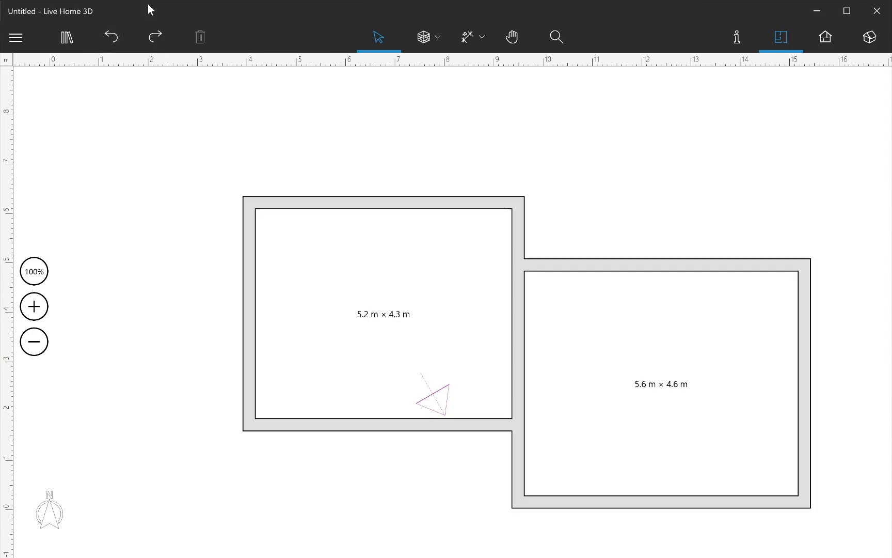
pyautogui.click(736, 35)
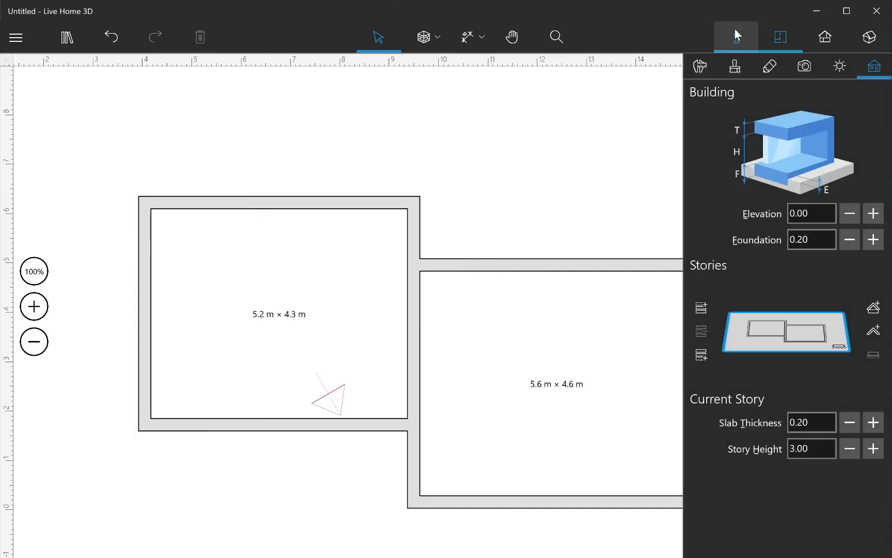
# Step: In the 3D view, lower the floor of the 5.2 m × 4.3 m room to an elevation of -0.20
pyautogui.click(873, 39)
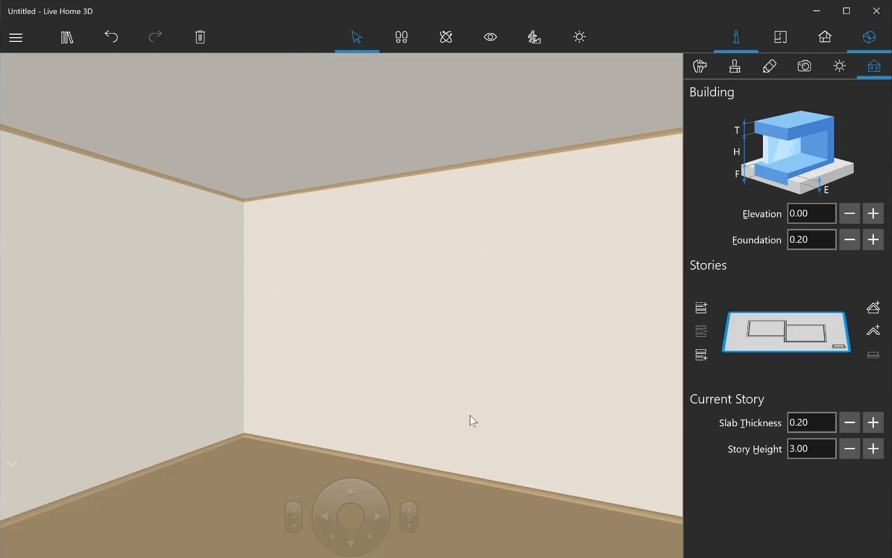
pyautogui.click(711, 69)
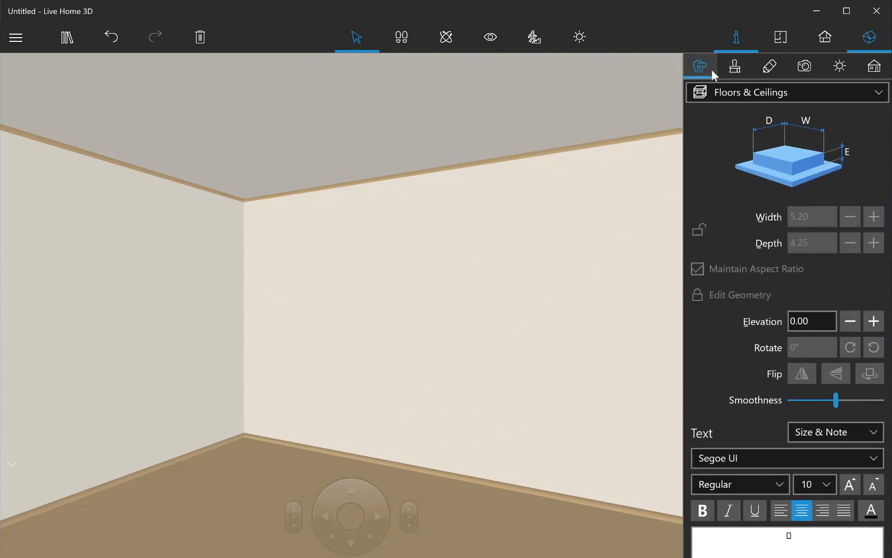
pyautogui.click(850, 321)
pyautogui.click(850, 321)
pyautogui.click(849, 321)
pyautogui.click(850, 321)
pyautogui.click(849, 321)
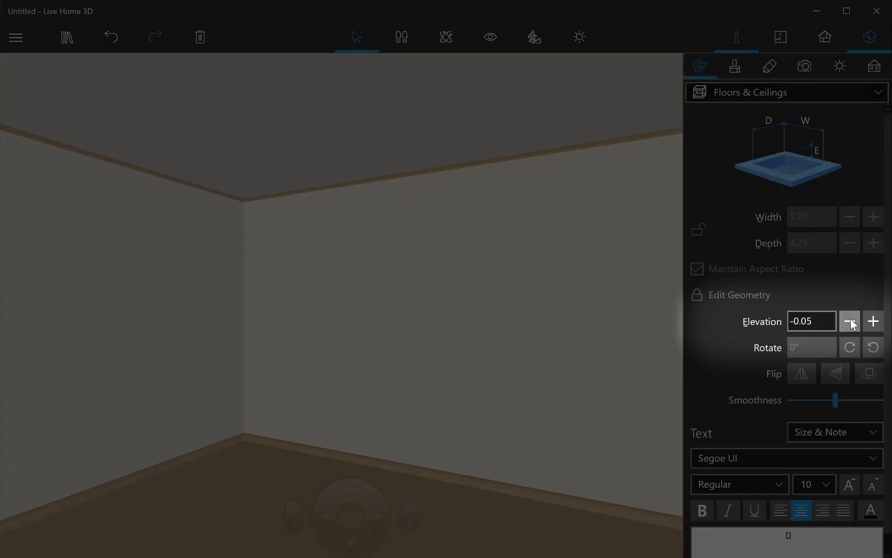
pyautogui.click(850, 322)
pyautogui.click(850, 322)
pyautogui.click(850, 321)
pyautogui.click(850, 321)
pyautogui.click(850, 321)
pyautogui.click(850, 321)
pyautogui.click(850, 322)
pyautogui.click(850, 321)
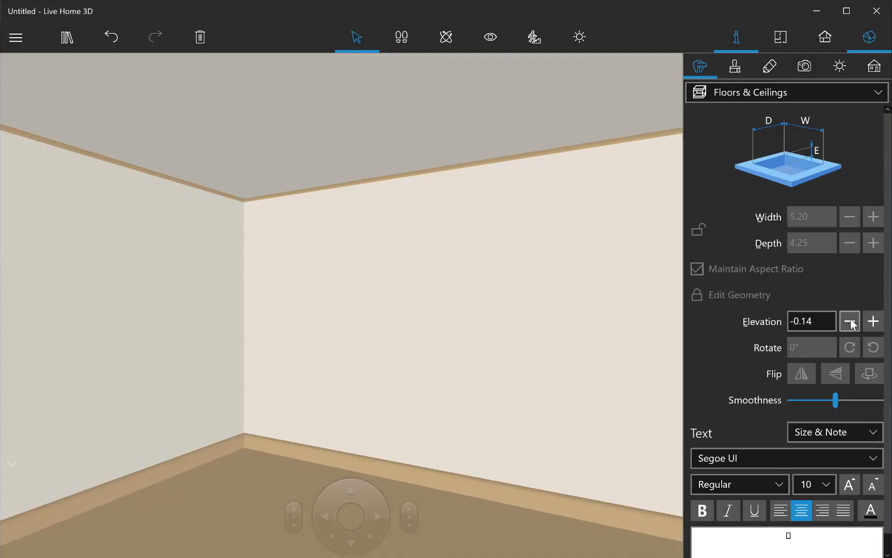
pyautogui.click(849, 321)
pyautogui.click(850, 321)
pyautogui.click(850, 321)
pyautogui.click(850, 321)
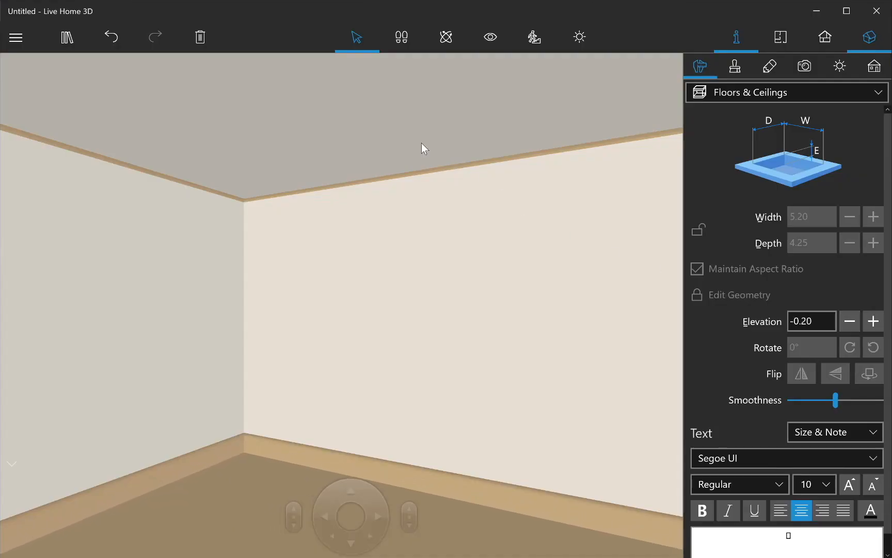
# Step: Lower the ceiling of the same room to an elevation of 2.80
pyautogui.click(346, 120)
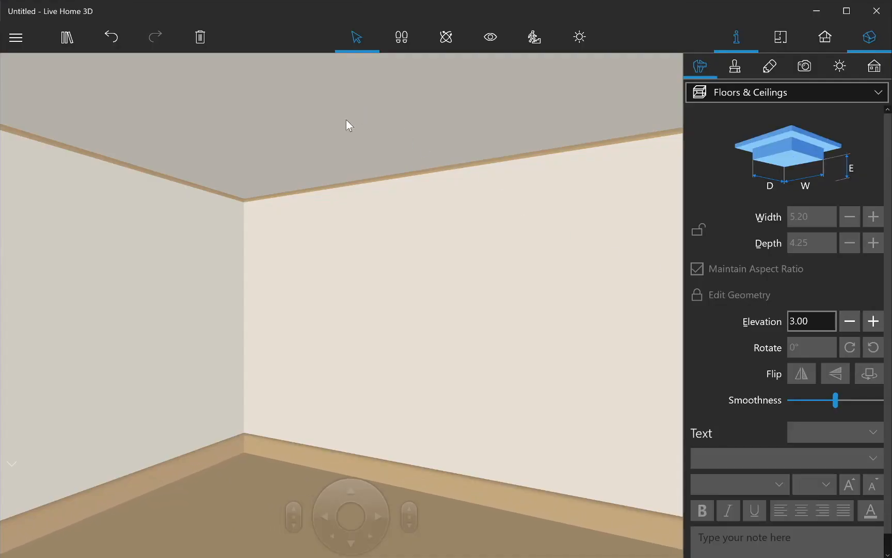
pyautogui.click(850, 321)
pyautogui.click(849, 321)
pyautogui.click(850, 321)
pyautogui.click(850, 321)
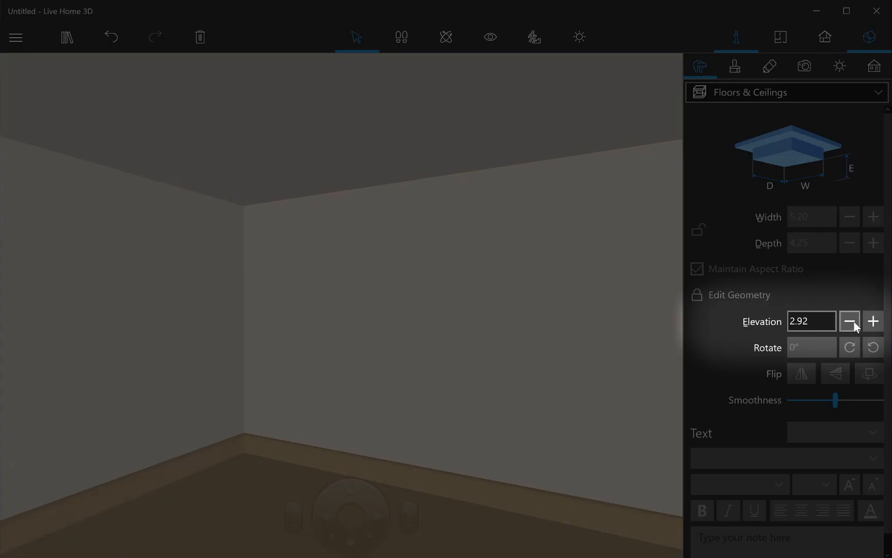
pyautogui.click(853, 321)
pyautogui.click(853, 321)
pyautogui.click(853, 322)
pyautogui.click(853, 321)
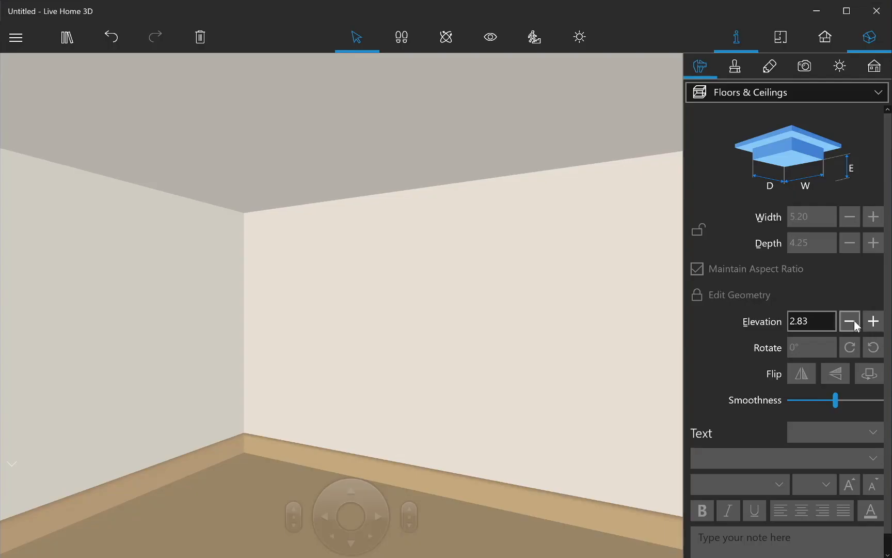
pyautogui.click(853, 321)
pyautogui.click(853, 321)
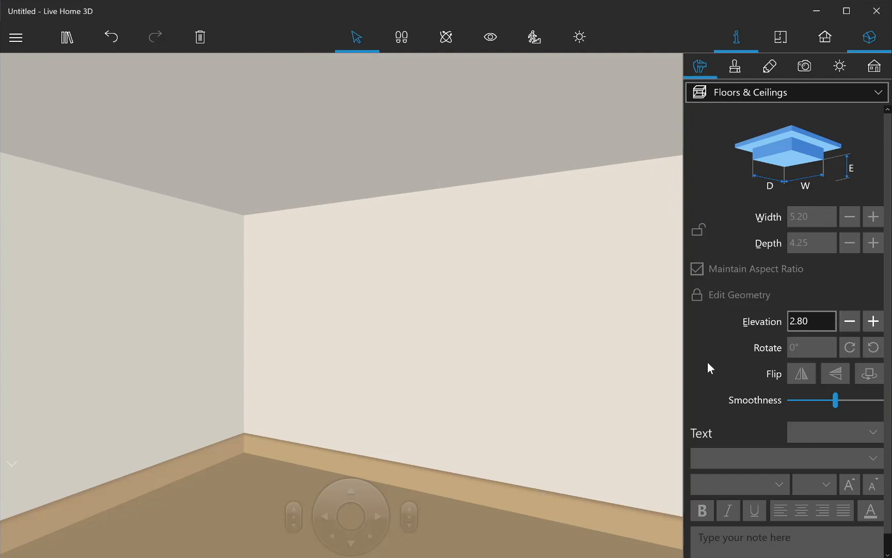
# Step: Set the shape of the upper and lower inner mouldings on the room's 5.20 m wall to none
pyautogui.click(299, 435)
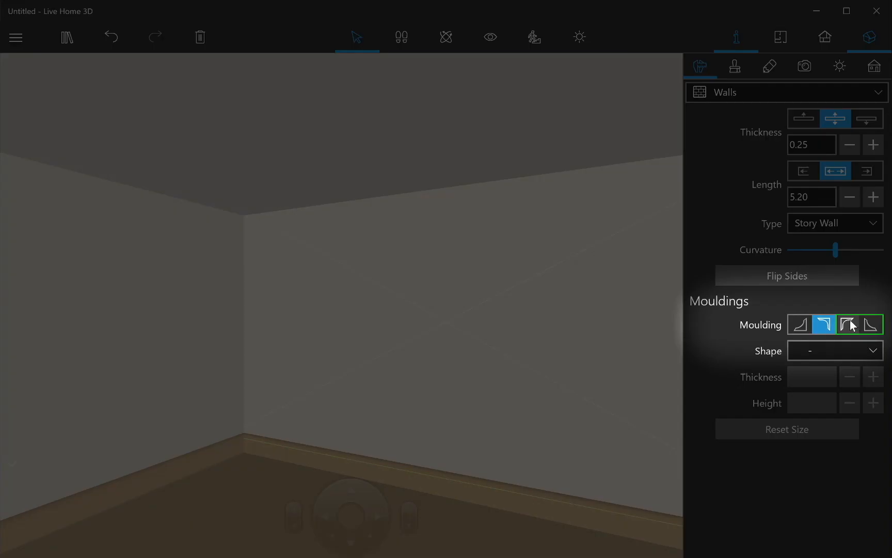
pyautogui.click(847, 324)
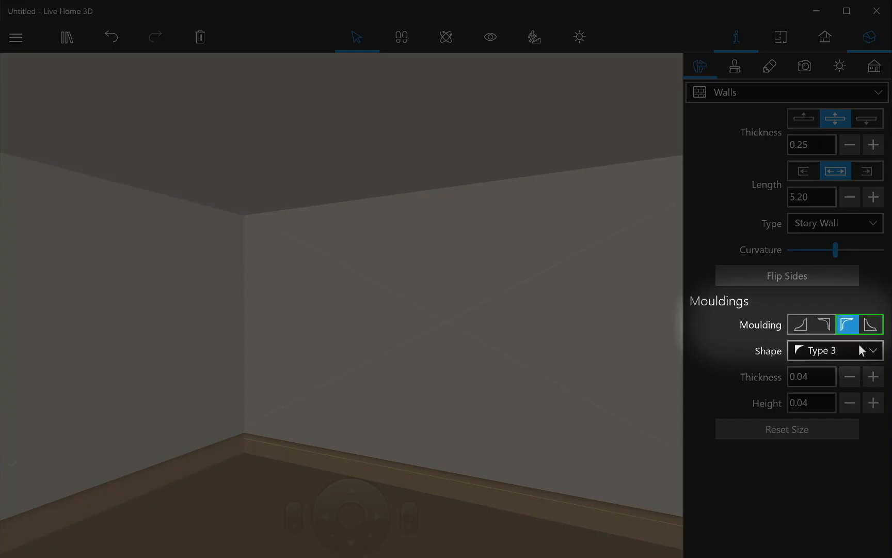
pyautogui.click(859, 345)
pyautogui.click(827, 290)
pyautogui.click(873, 330)
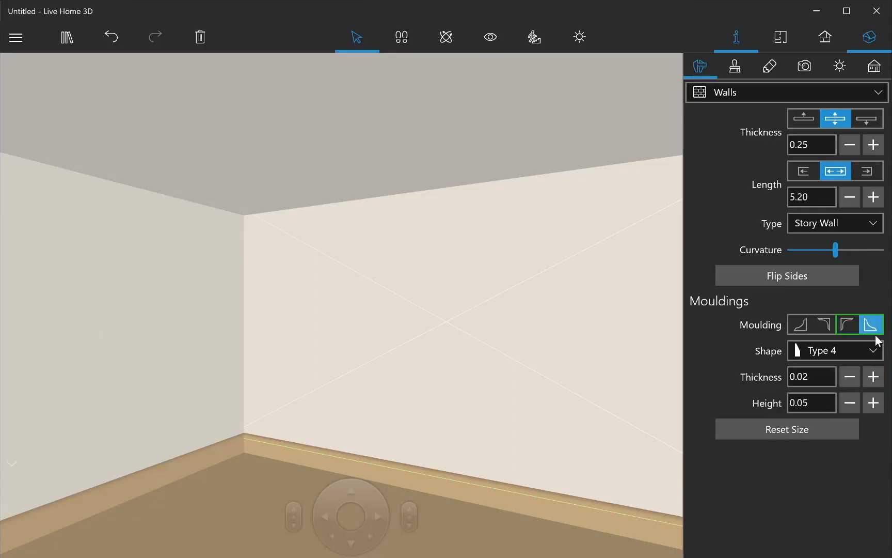
pyautogui.click(870, 359)
pyautogui.click(820, 274)
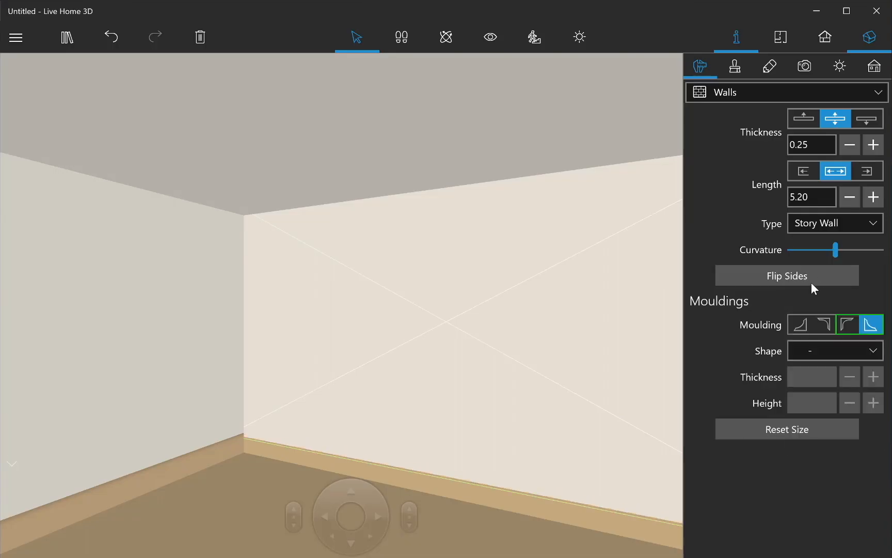
# Step: In the 2D plan, select all walls of the 5.2 m × 4.3 m room and set their inner mouldings and upper outer moulding to none
pyautogui.click(780, 36)
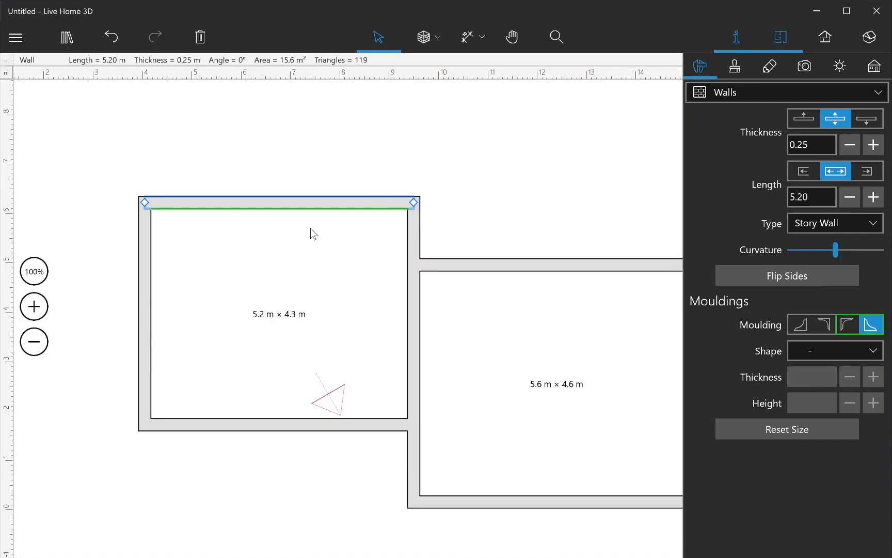
pyautogui.doubleClick(404, 207)
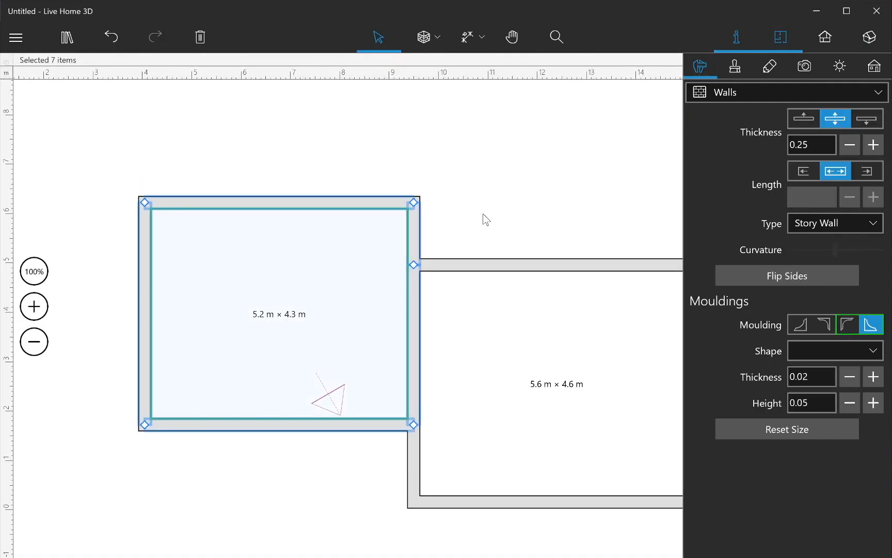
pyautogui.click(873, 351)
pyautogui.click(829, 270)
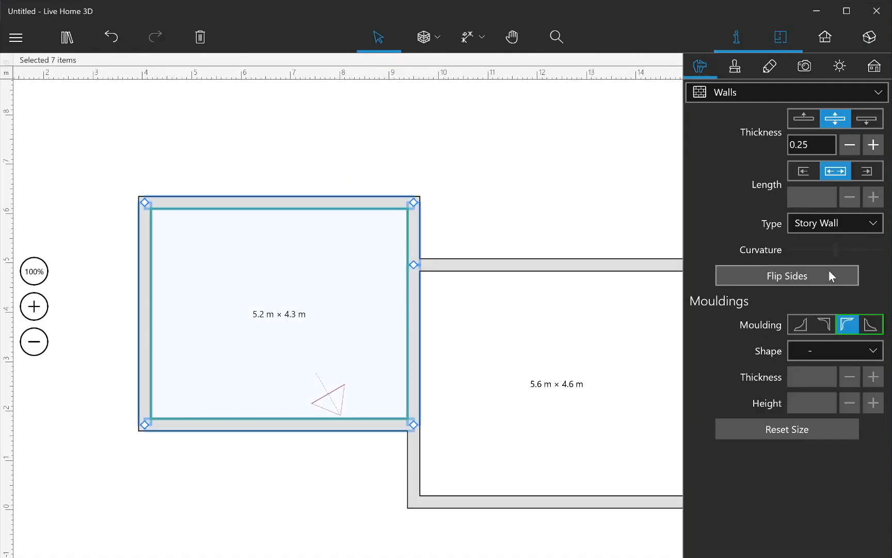
pyautogui.click(872, 351)
pyautogui.click(811, 267)
pyautogui.click(824, 324)
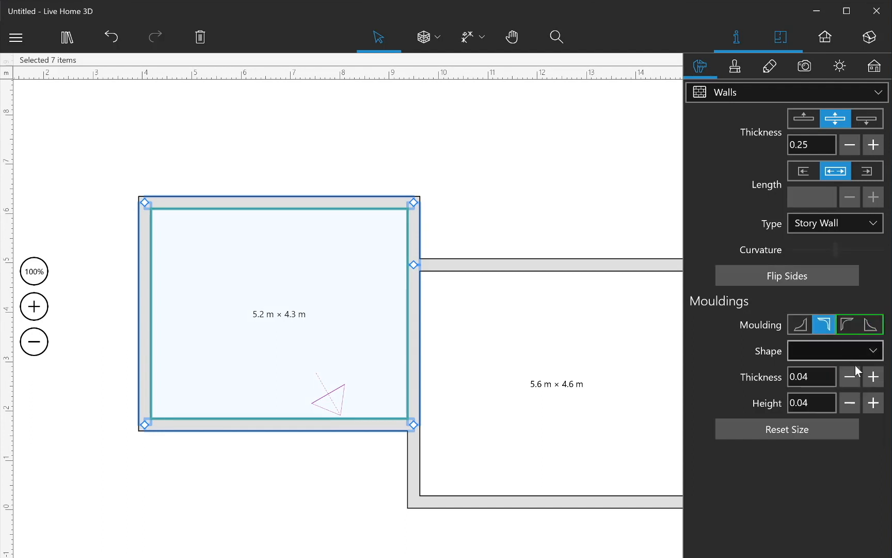
pyautogui.click(873, 351)
pyautogui.click(821, 286)
# Step: In the 3D view, apply the 9001 cream material to the brown strips below both visible walls
pyautogui.click(870, 37)
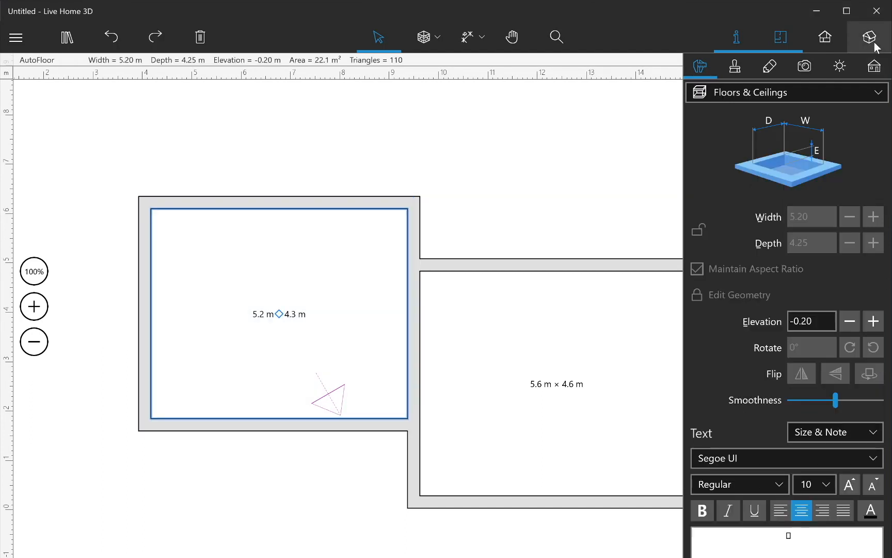
pyautogui.click(872, 36)
pyautogui.click(66, 38)
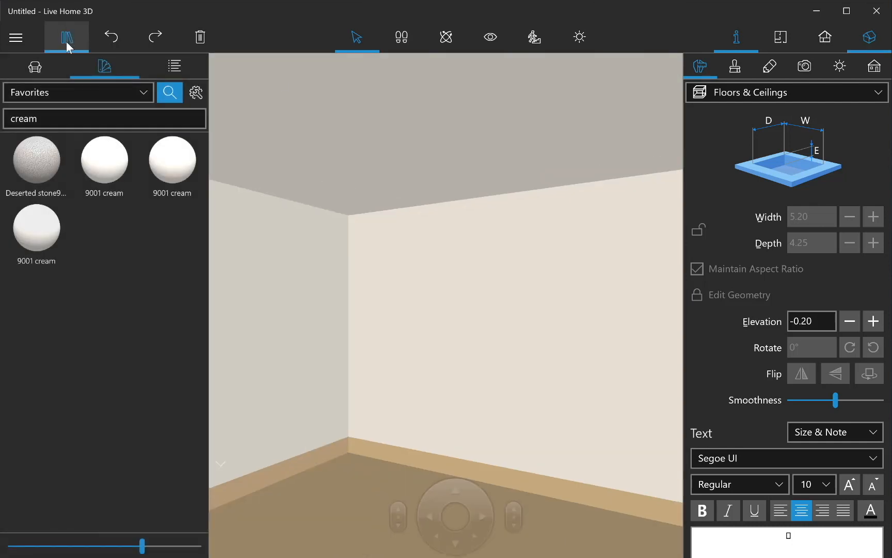
pyautogui.moveTo(110, 174); pyautogui.dragTo(301, 460)
pyautogui.moveTo(118, 157); pyautogui.dragTo(426, 457)
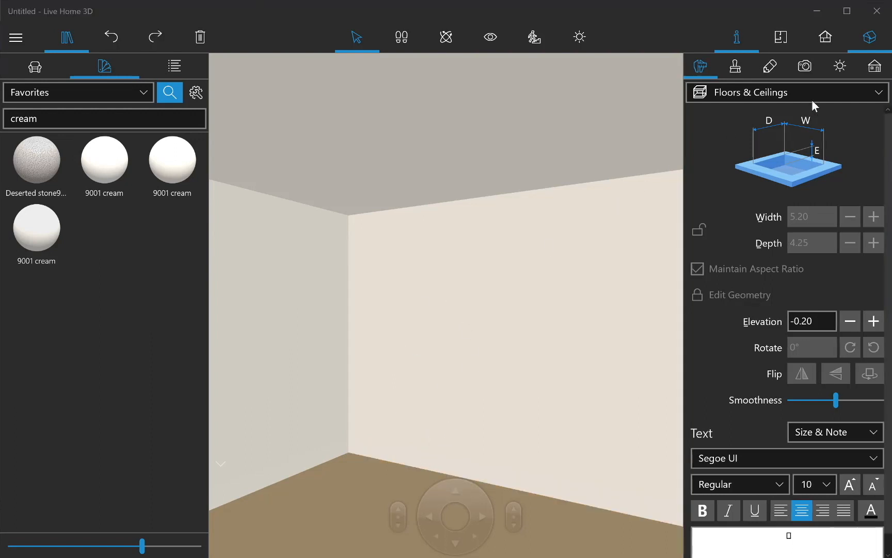
# Step: Show the building properties and lower the elevation of the garage floor
pyautogui.click(875, 65)
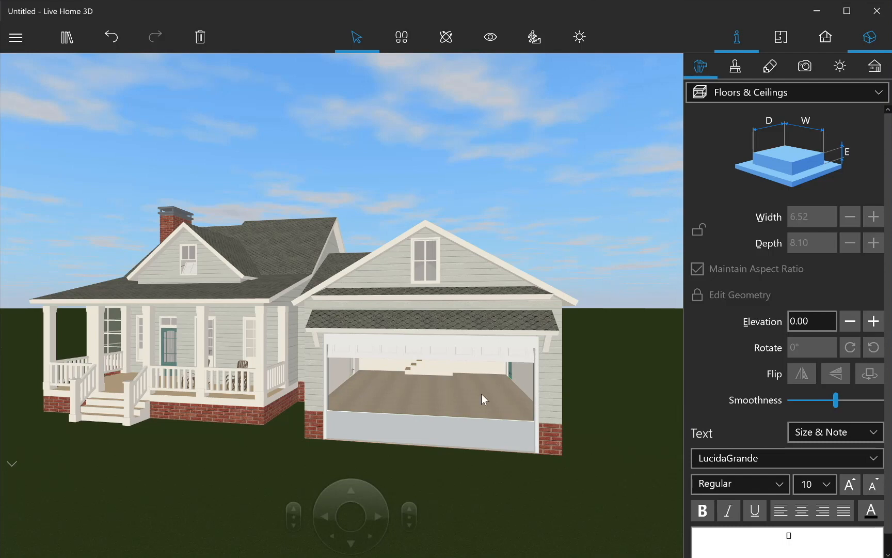
pyautogui.click(851, 321)
pyautogui.moveTo(852, 321); pyautogui.dragTo(851, 321)
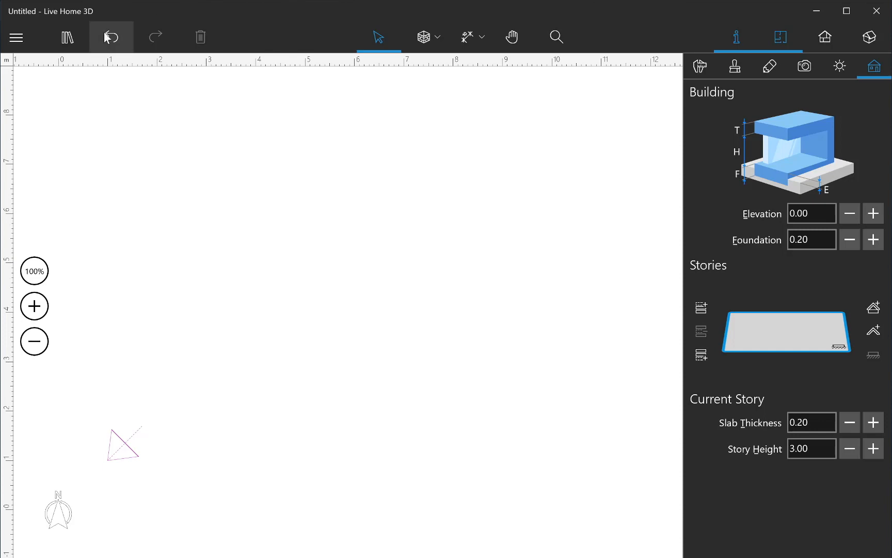
# Step: Undo the last changes until both rooms are restored, and open the current story's height for editing
pyautogui.click(109, 38)
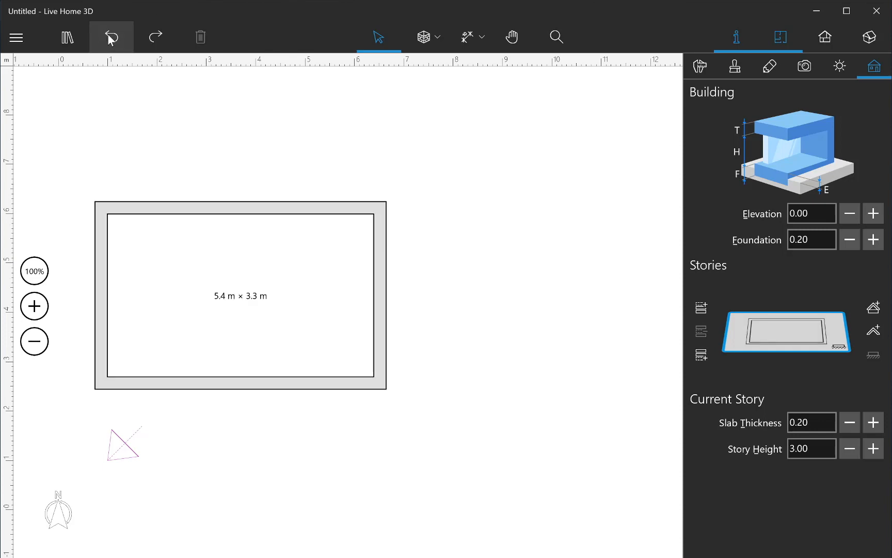
pyautogui.click(108, 38)
pyautogui.click(806, 448)
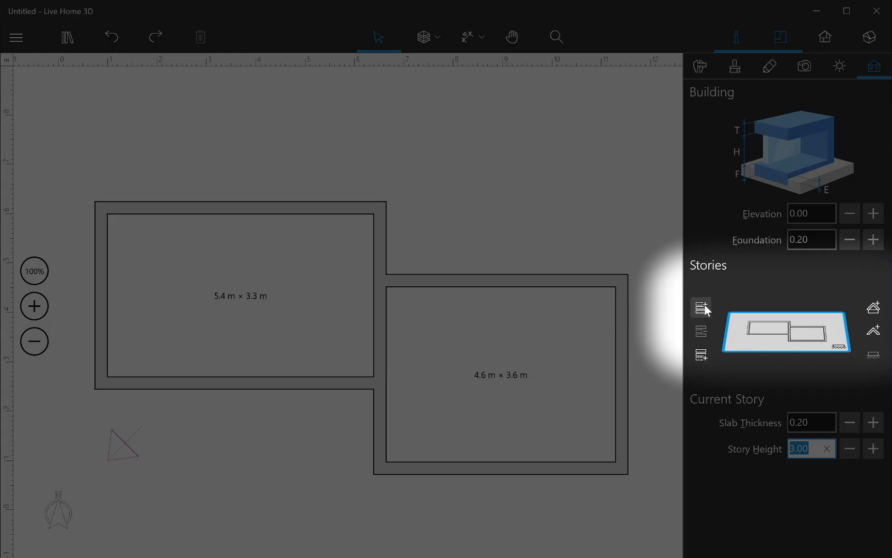
# Step: Add a story above and reduce its outline to the 5.4 m × 3.3 m room by closing it with a wall
pyautogui.click(704, 304)
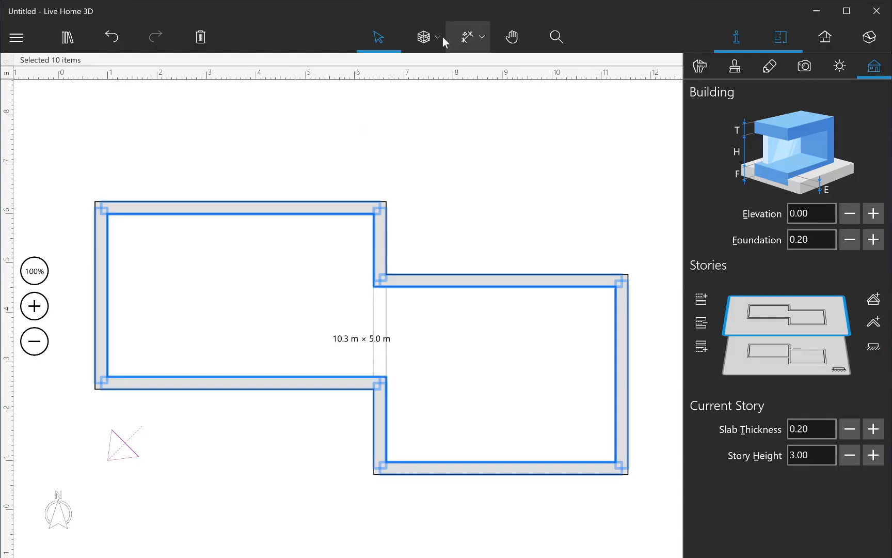
pyautogui.click(440, 38)
pyautogui.click(421, 86)
pyautogui.click(380, 271)
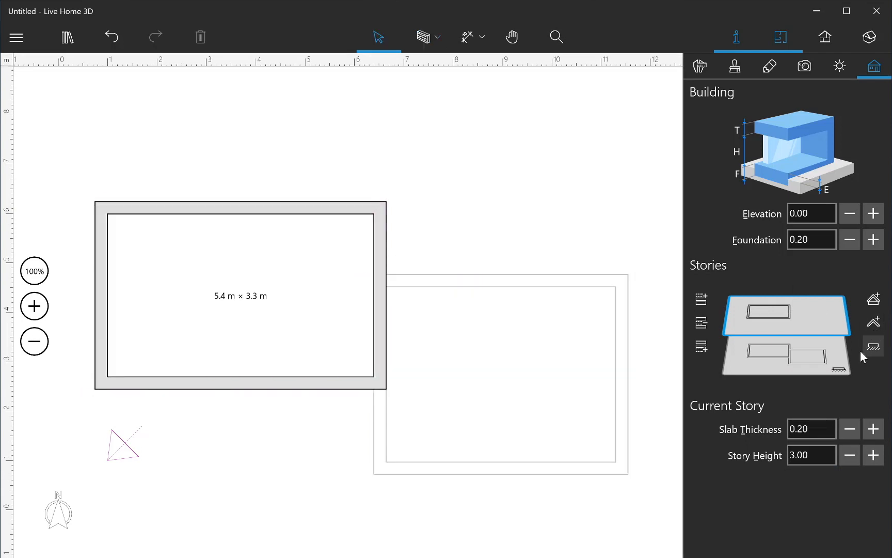
# Step: Set the height of the new upper story to 1.30 m
pyautogui.click(213, 202)
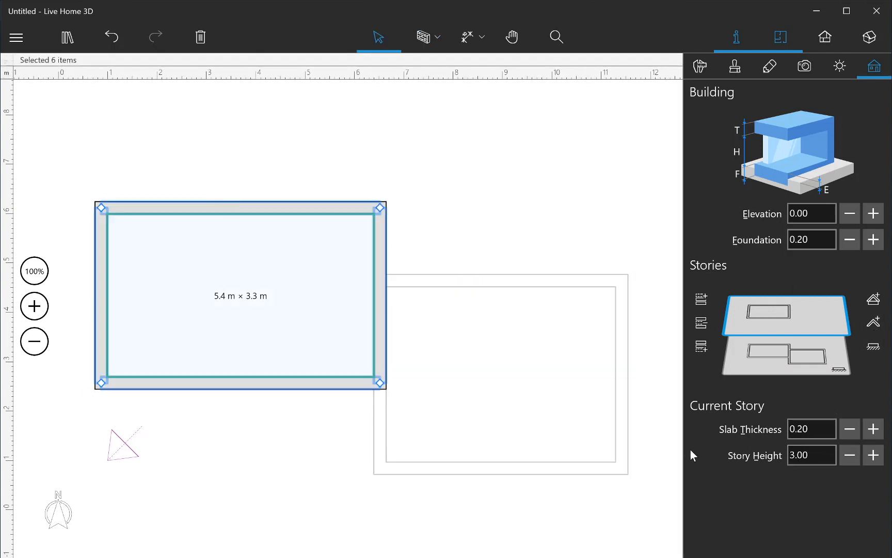
pyautogui.click(793, 457)
pyautogui.moveTo(791, 454); pyautogui.dragTo(808, 459)
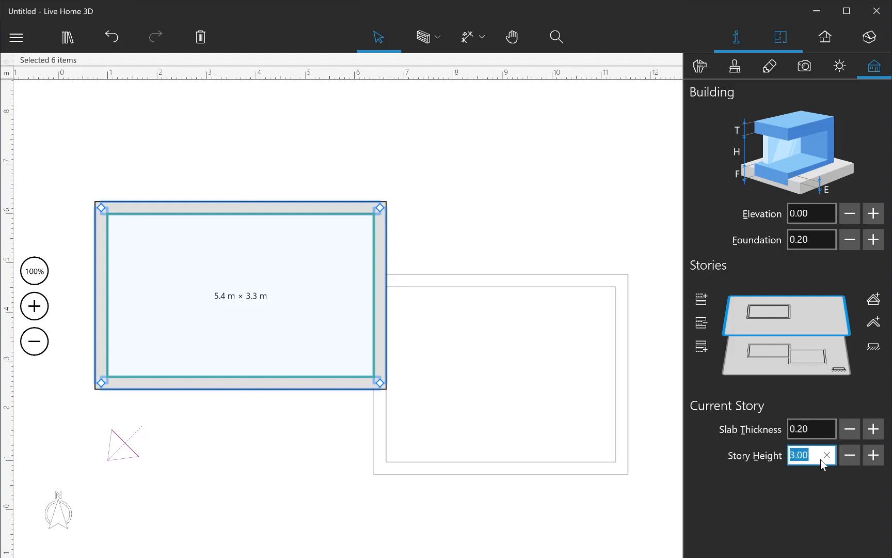
pyautogui.click(821, 459)
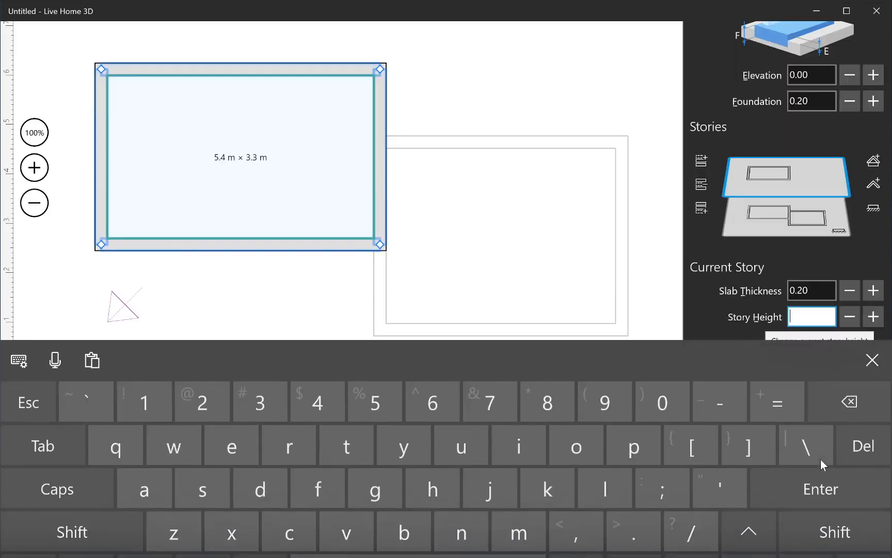
pyautogui.write('1.30')
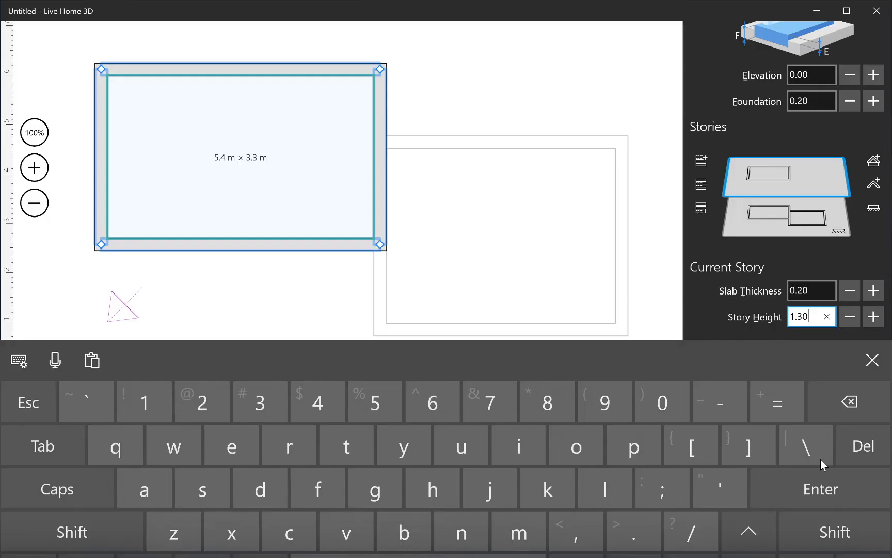
pyautogui.press('Return')
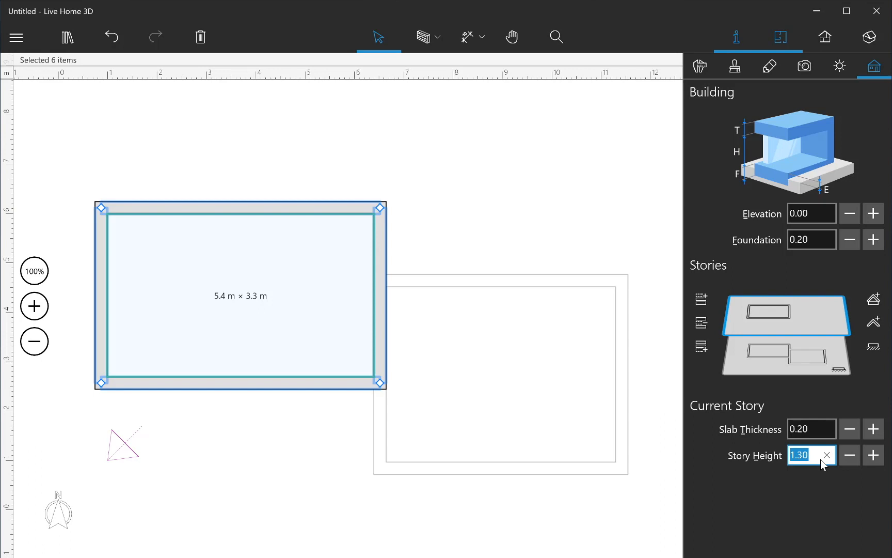
# Step: On the ground floor, draw a rectangular ceiling opening of 5.40 m × 3.30 m covering the whole upper-left room
pyautogui.click(778, 368)
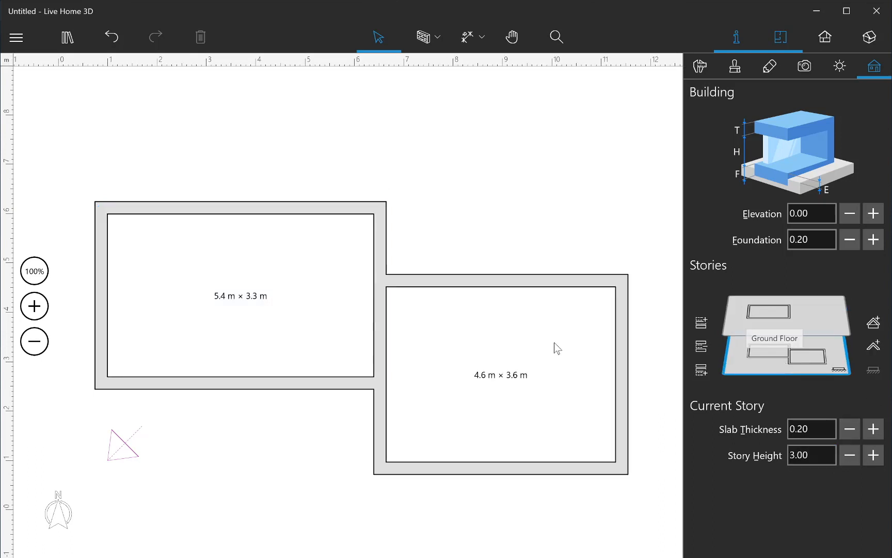
pyautogui.click(441, 43)
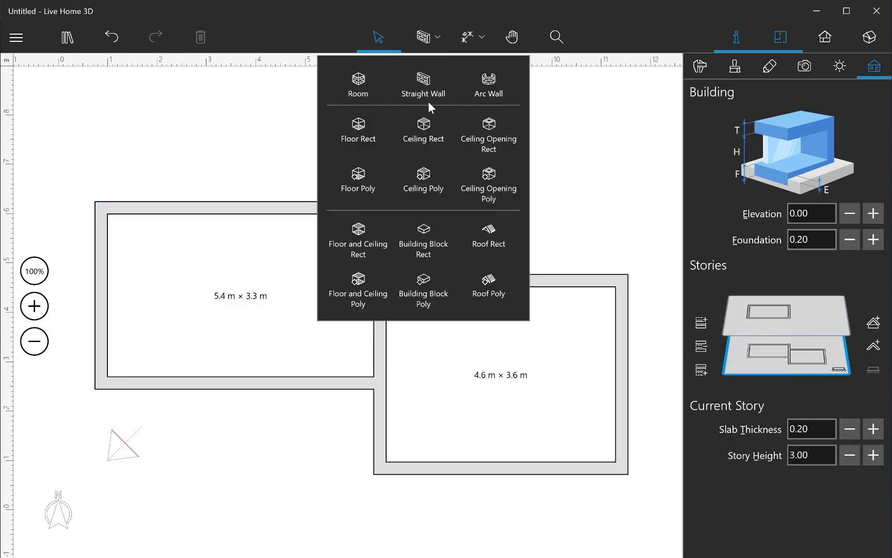
pyautogui.click(461, 151)
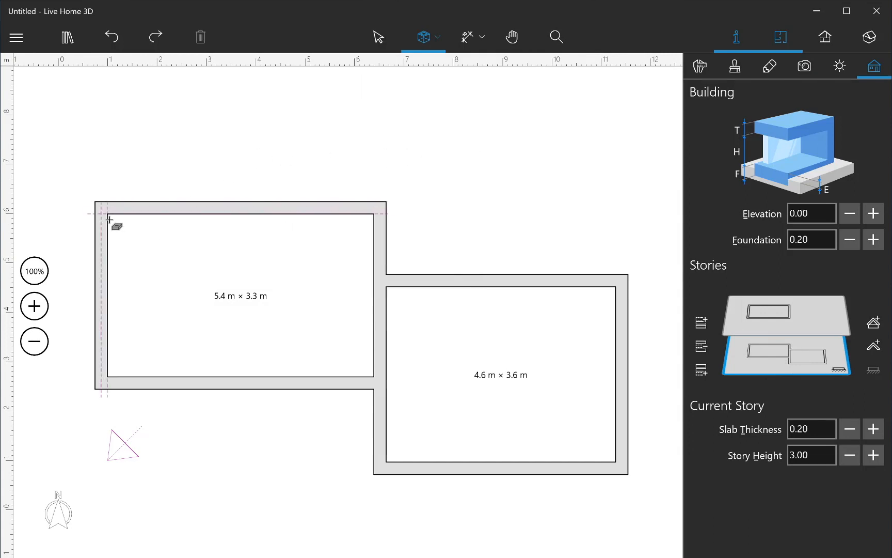
pyautogui.moveTo(109, 219); pyautogui.dragTo(374, 376)
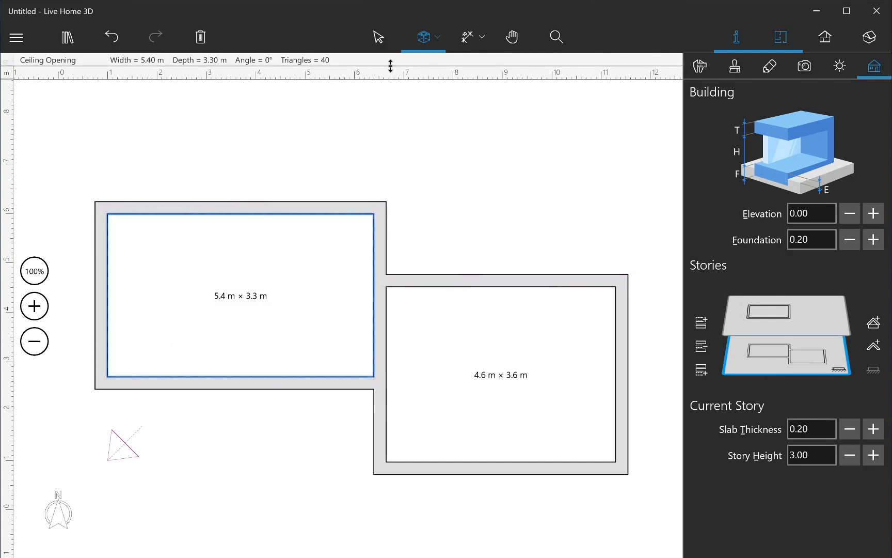
pyautogui.click(379, 37)
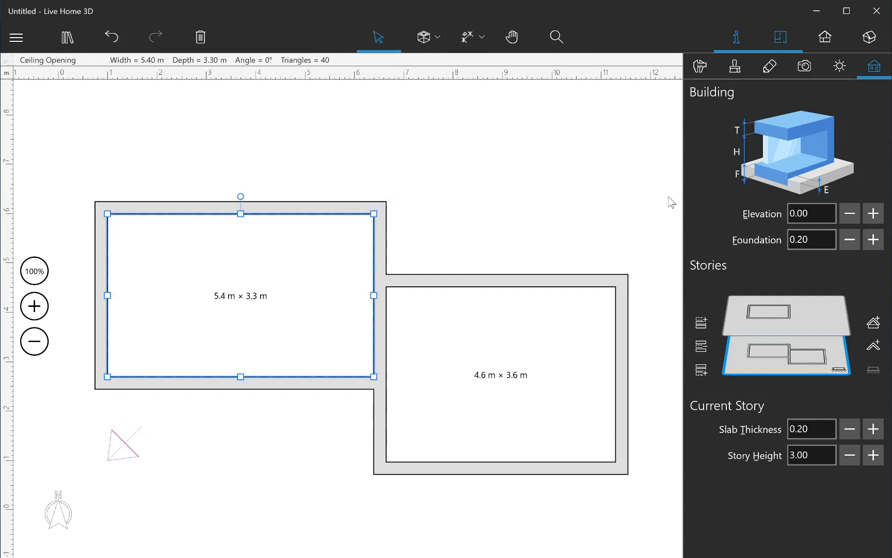
# Step: Inspect the room with the ceiling opening from inside in the 3D view, turning around to see its walls and height
pyautogui.click(858, 36)
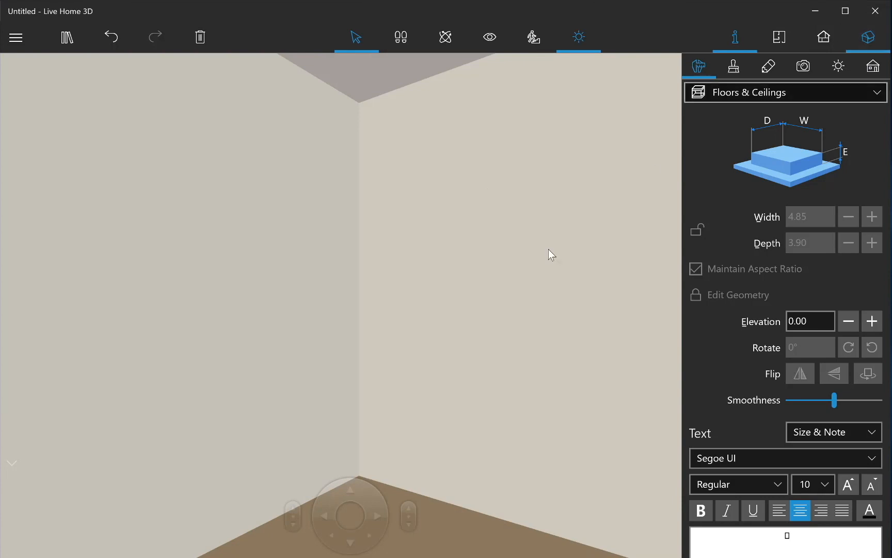
pyautogui.click(325, 516)
pyautogui.click(325, 516)
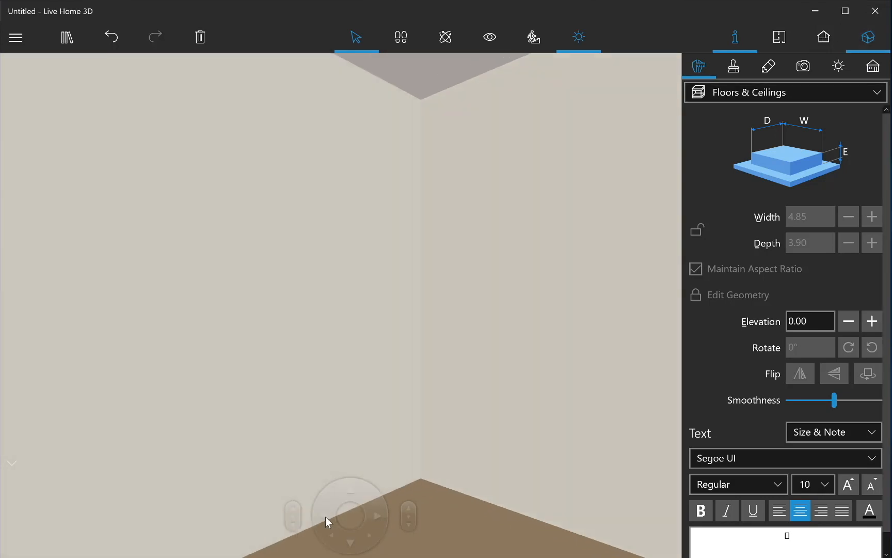
pyautogui.click(325, 516)
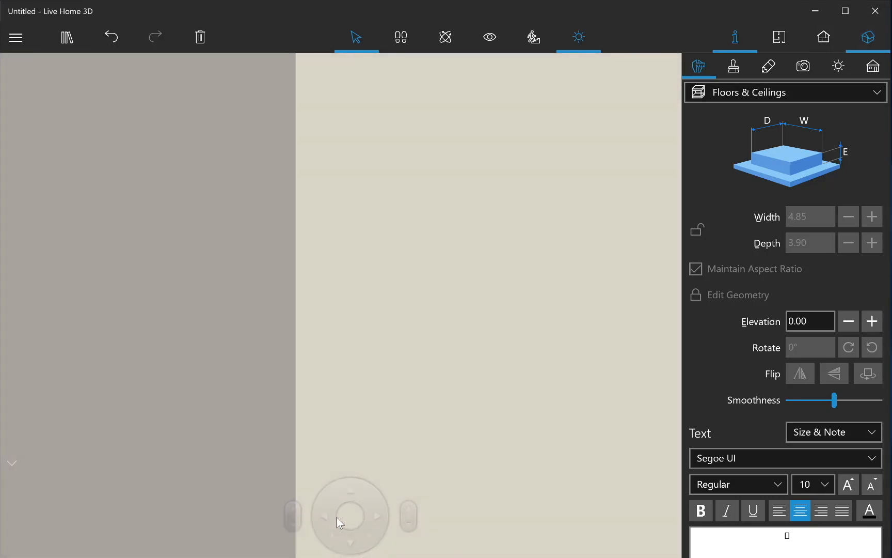
pyautogui.click(381, 513)
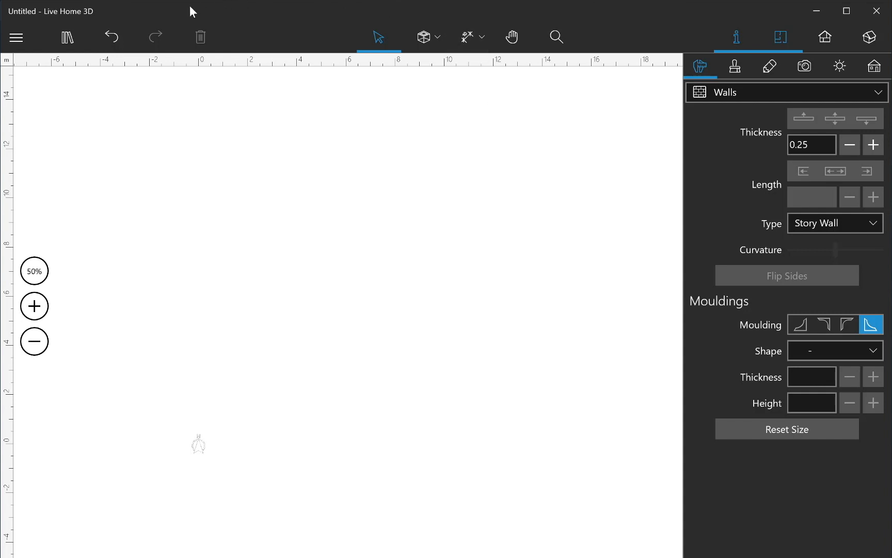
# Step: Restore both side-by-side rooms in the ground-floor plan and add a story above them
pyautogui.click(112, 36)
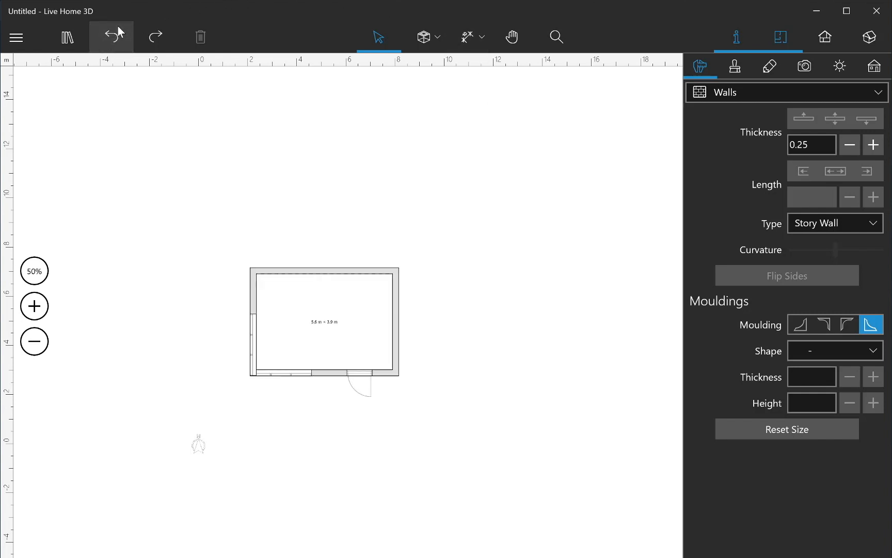
pyautogui.click(112, 36)
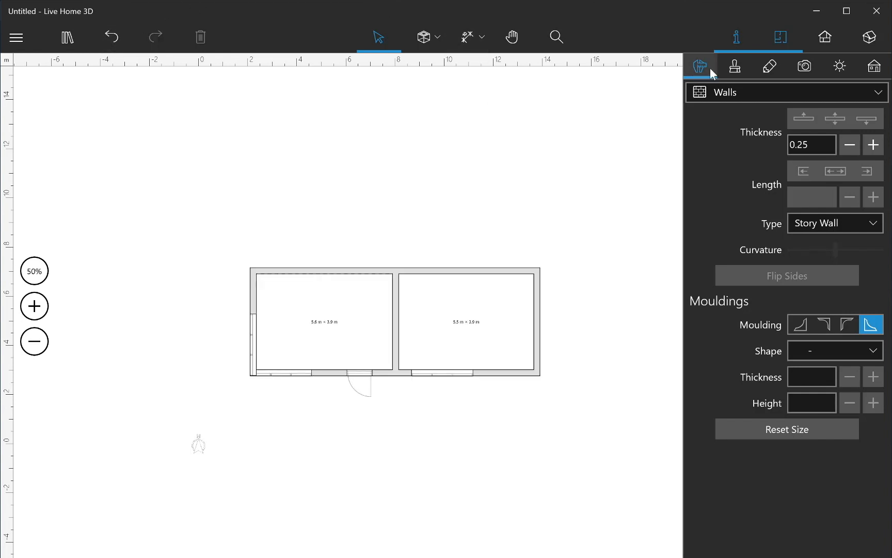
pyautogui.click(871, 68)
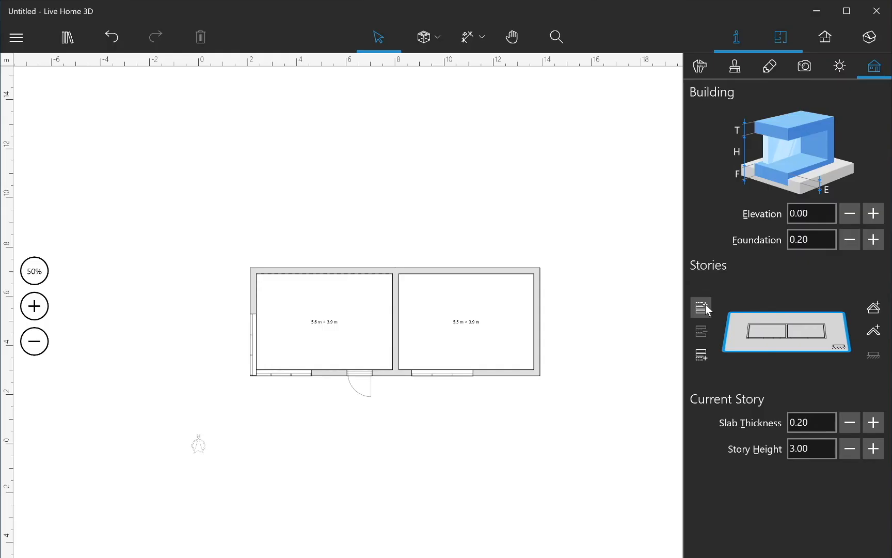
pyautogui.click(702, 306)
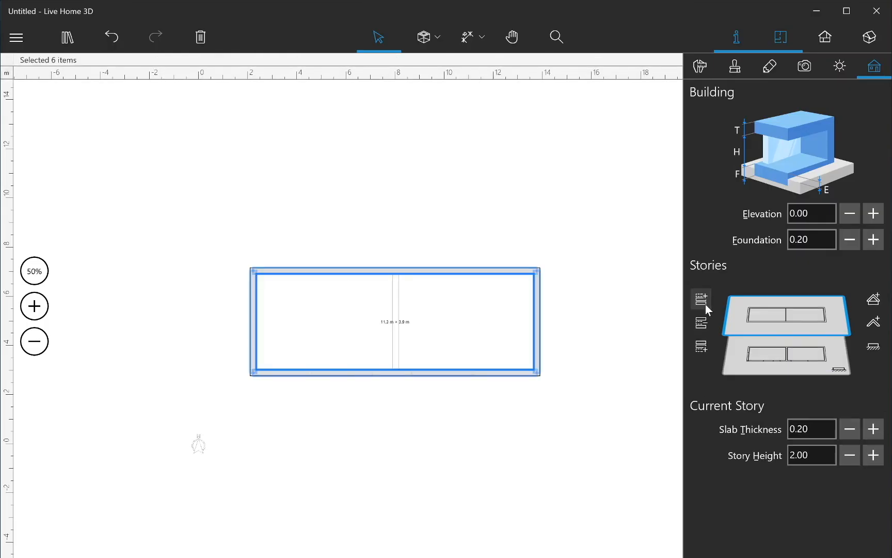
# Step: Draw a 3.90 m straight wall across the new story, directly above the ground-floor partition
pyautogui.click(436, 37)
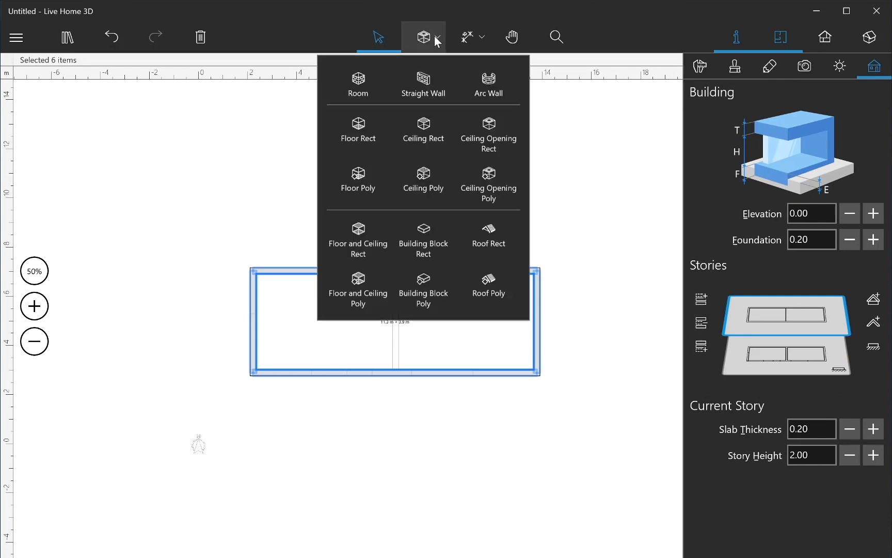
pyautogui.click(424, 85)
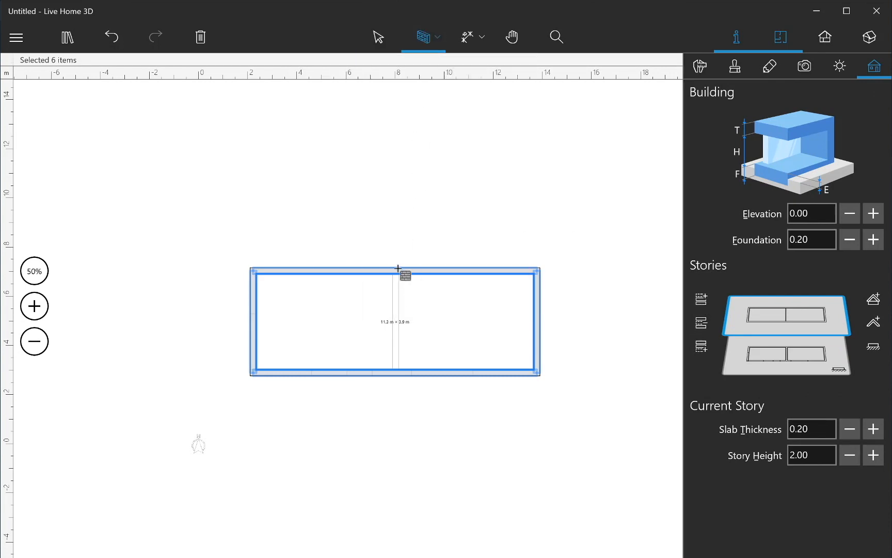
pyautogui.moveTo(396, 268); pyautogui.dragTo(396, 369)
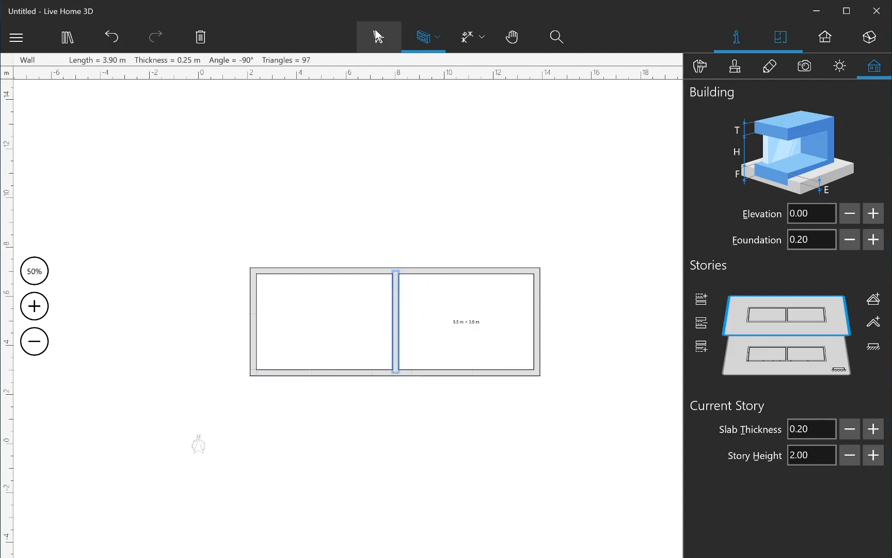
pyautogui.click(375, 28)
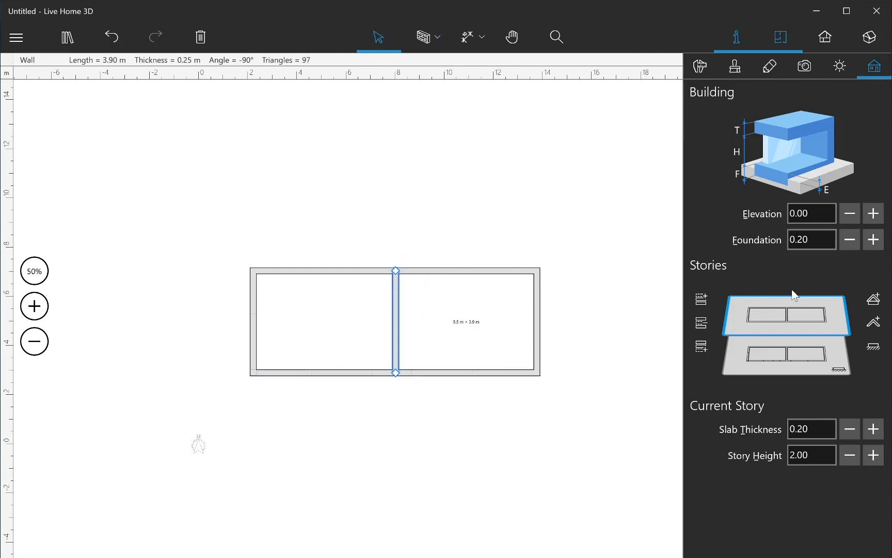
# Step: Add a Hip roof over the building and return to the story beneath it
pyautogui.click(874, 299)
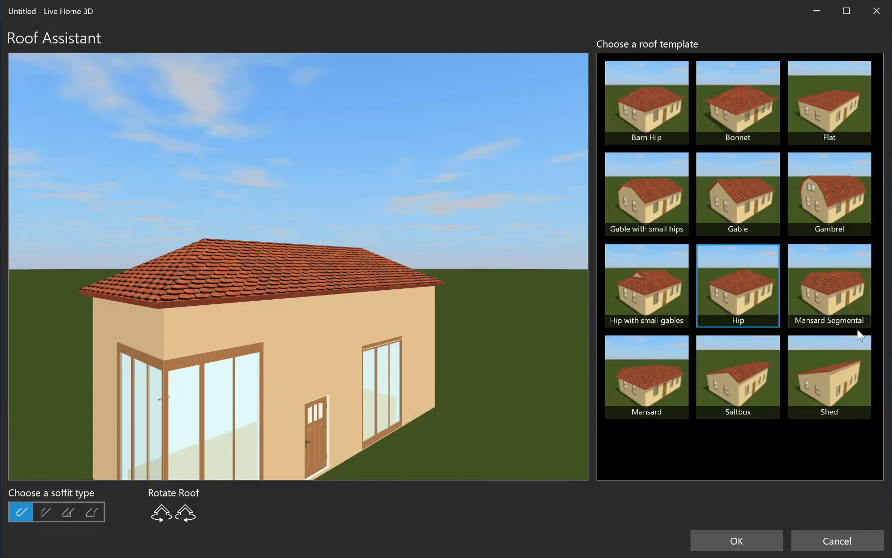
pyautogui.click(722, 548)
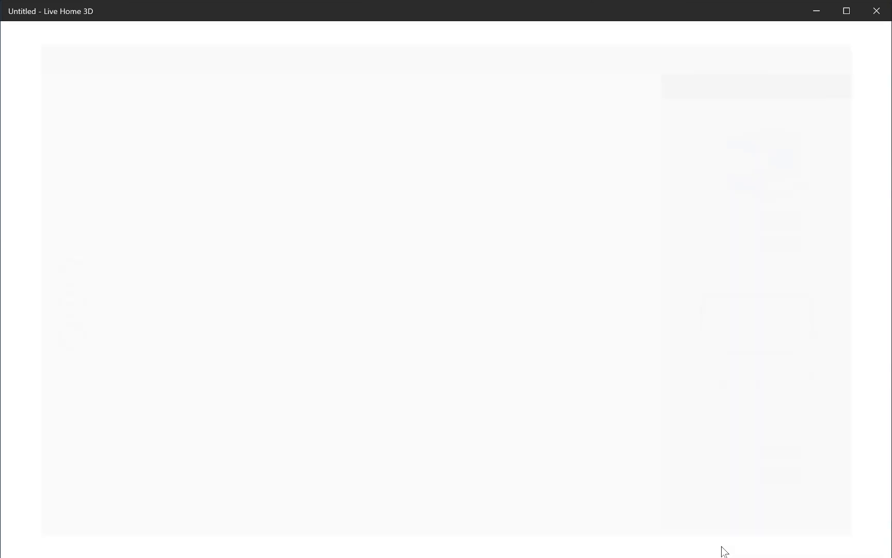
pyautogui.click(760, 355)
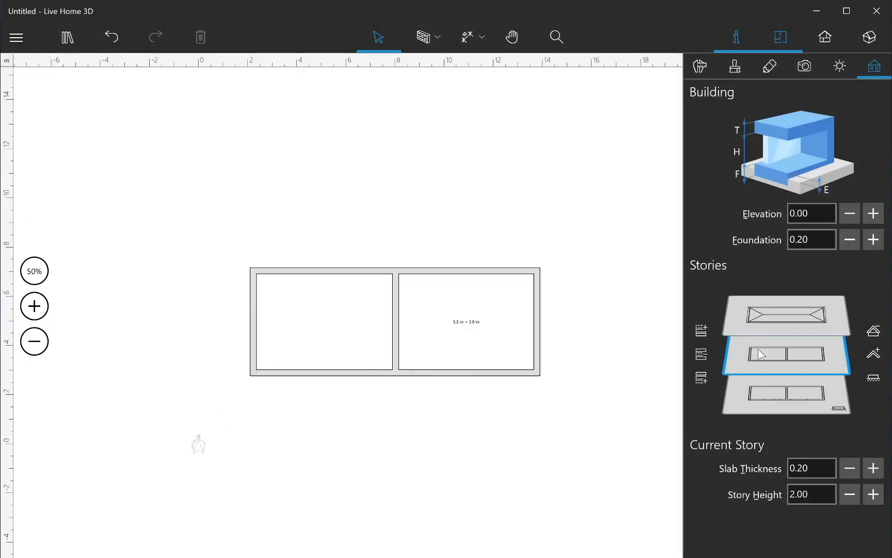
# Step: Change the three outer walls of the upper story's 5.5 m × 3.9 m room to the Loft Wall type
pyautogui.click(510, 269)
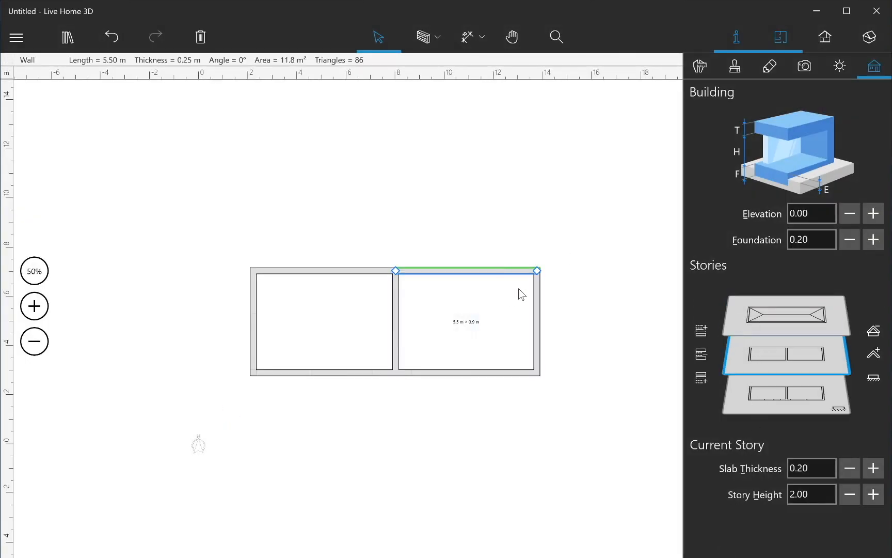
pyautogui.click(708, 67)
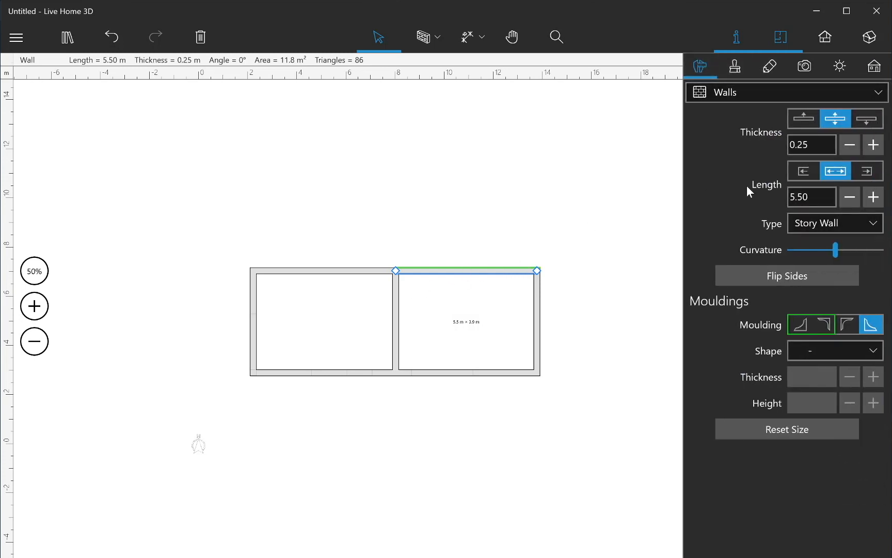
pyautogui.click(870, 224)
pyautogui.click(855, 247)
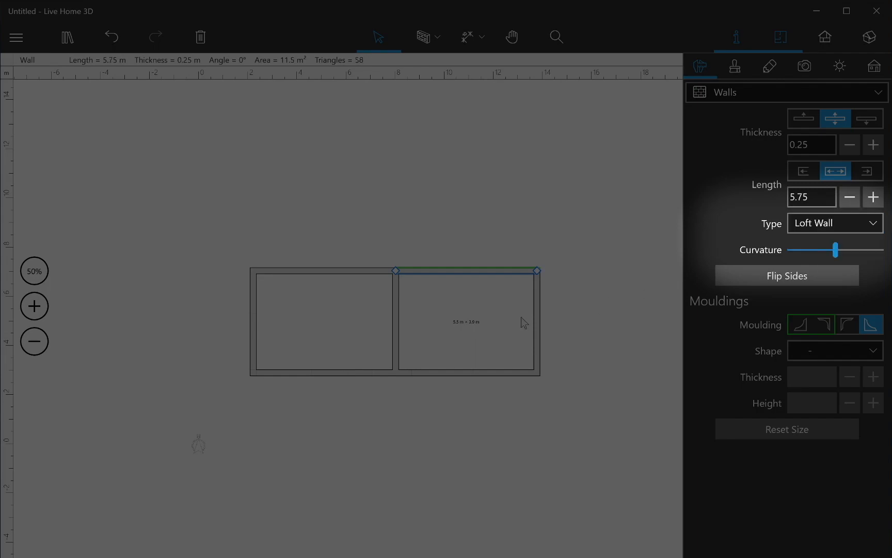
pyautogui.click(537, 316)
pyautogui.click(874, 231)
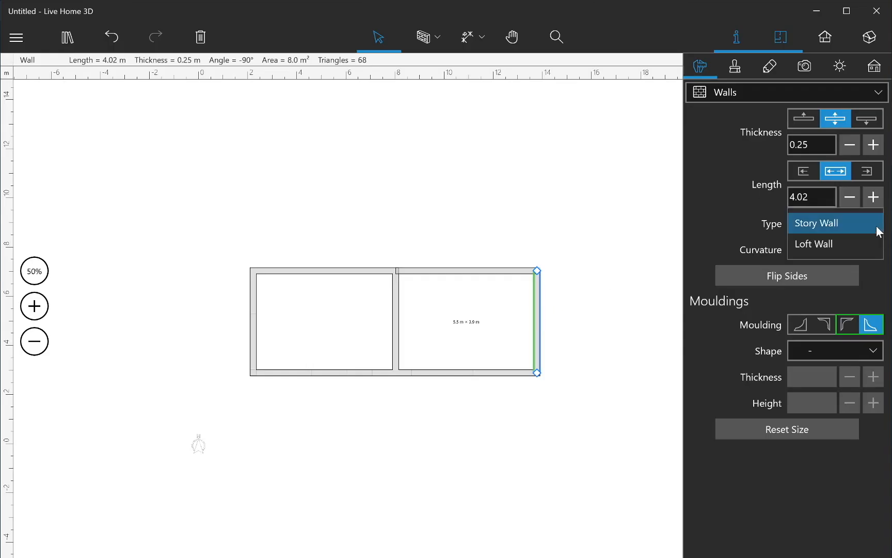
pyautogui.click(838, 244)
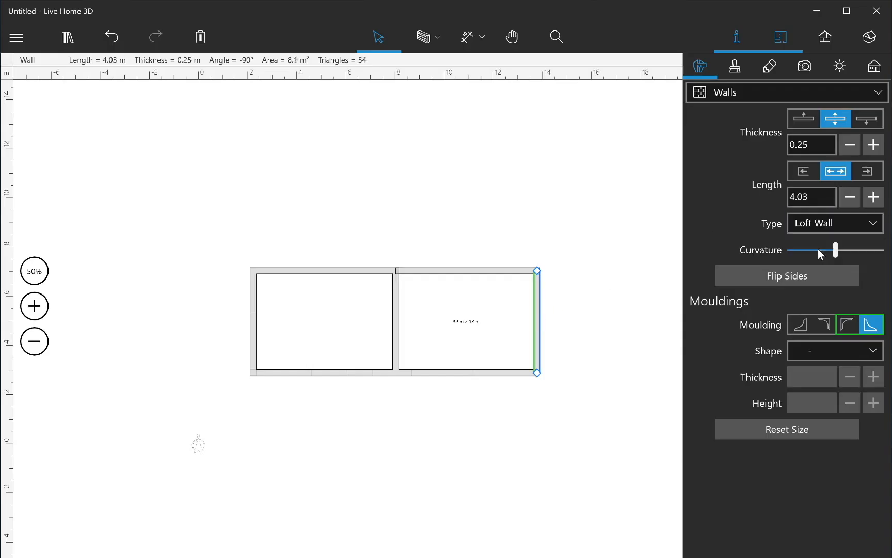
pyautogui.click(496, 372)
pyautogui.click(866, 224)
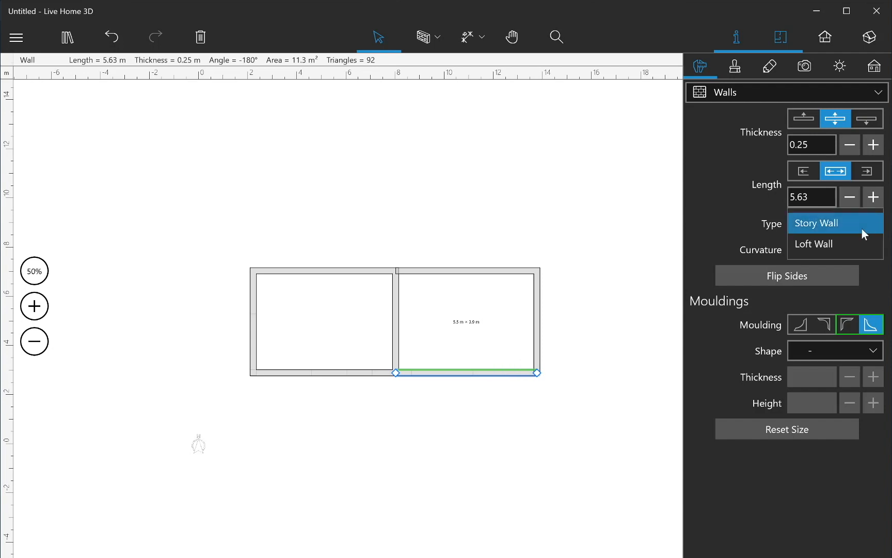
pyautogui.click(842, 242)
# Step: Align the inner ends of the two horizontal loft walls with the partition's face on the loft room side
pyautogui.scroll(2, 325, 341)
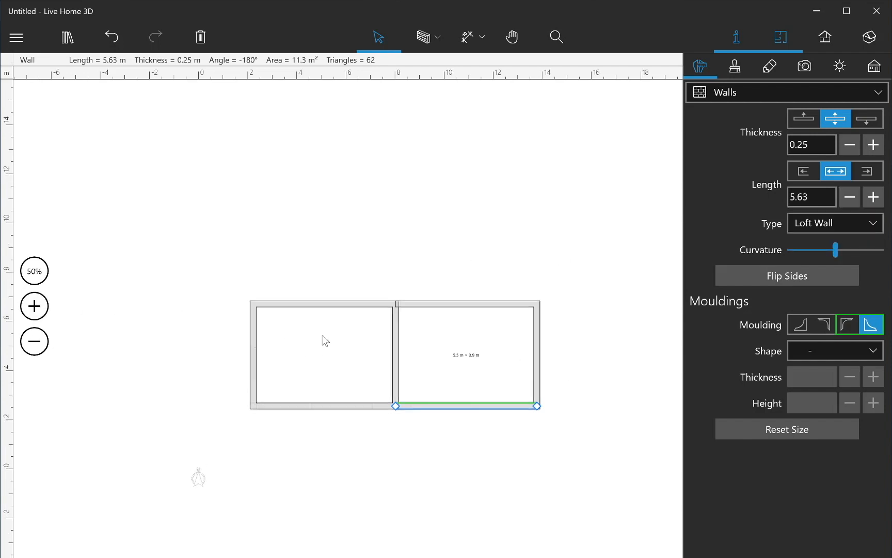
pyautogui.scroll(2, 336, 325)
pyautogui.scroll(-3, 349, 309)
pyautogui.click(26, 302)
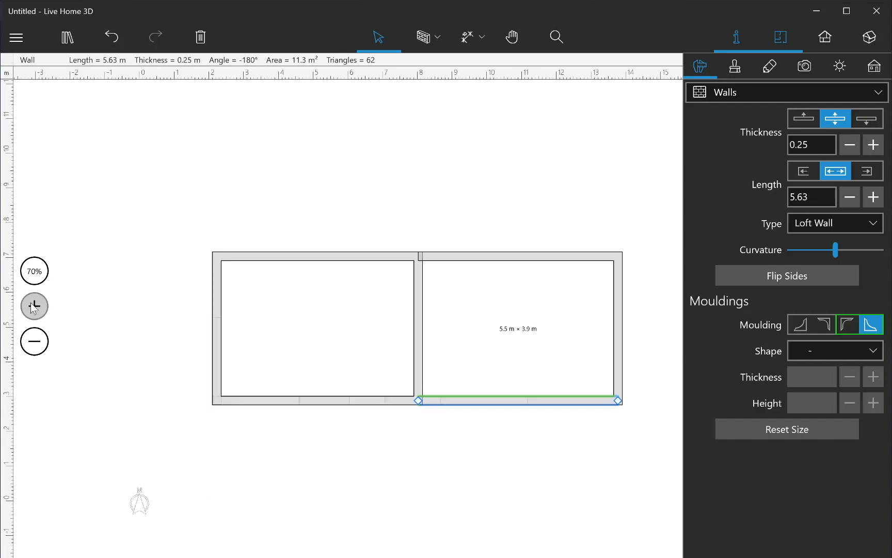
pyautogui.click(26, 301)
pyautogui.click(471, 235)
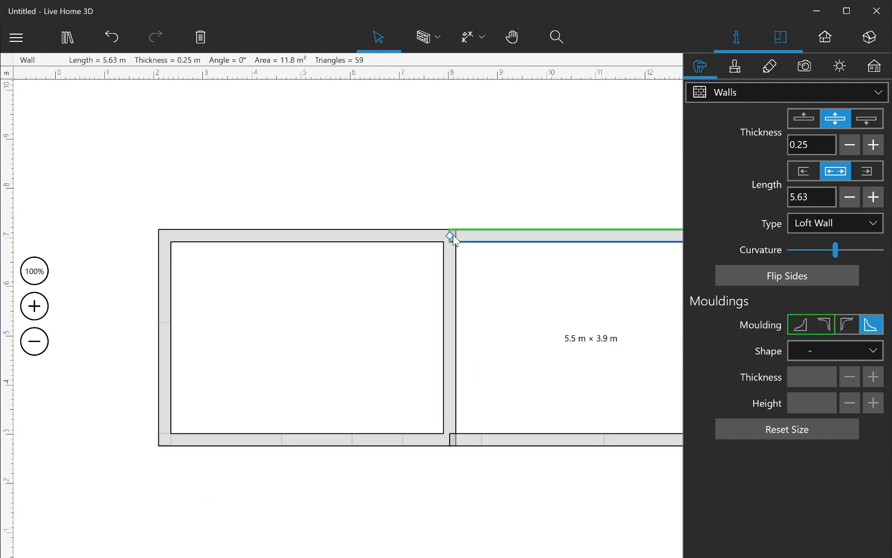
pyautogui.moveTo(452, 236); pyautogui.dragTo(456, 235)
pyautogui.click(457, 444)
pyautogui.moveTo(457, 439); pyautogui.dragTo(456, 439)
pyautogui.scroll(-3, 478, 380)
pyautogui.scroll(2, 450, 365)
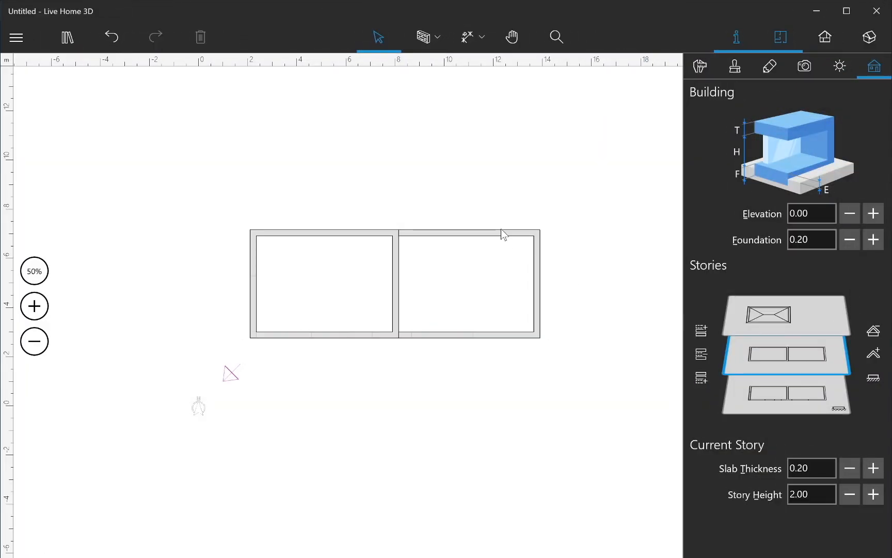
# Step: Add a Shed roof over the three loft walls, rotated so it slopes down away from the taller section
pyautogui.moveTo(472, 204); pyautogui.dragTo(544, 375)
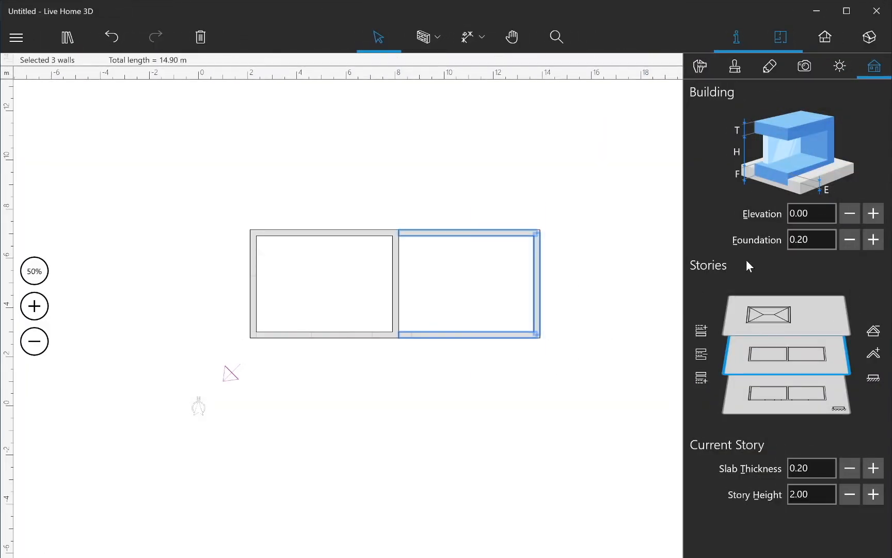
pyautogui.click(875, 353)
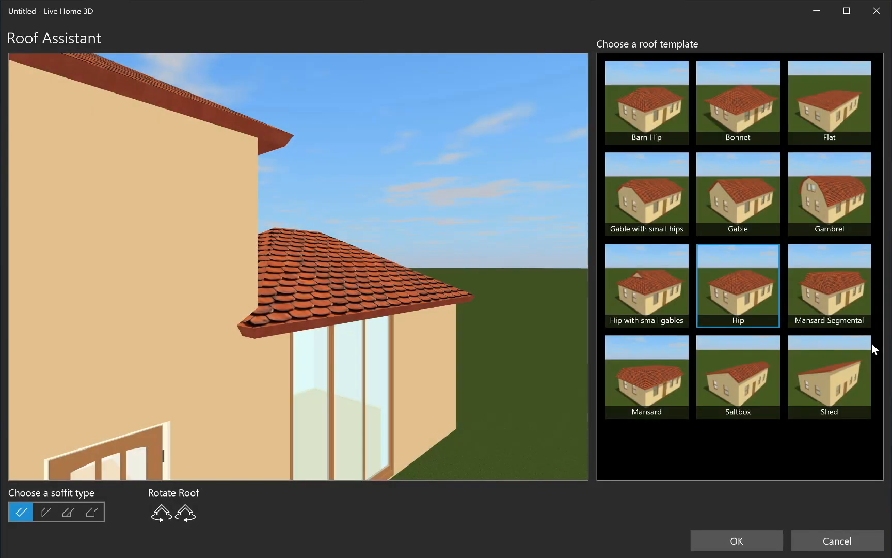
pyautogui.click(832, 374)
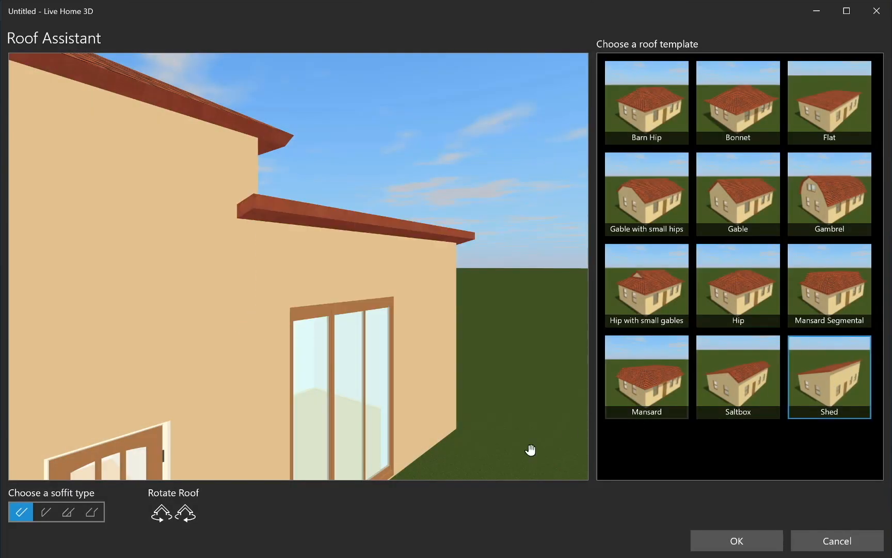
pyautogui.click(167, 518)
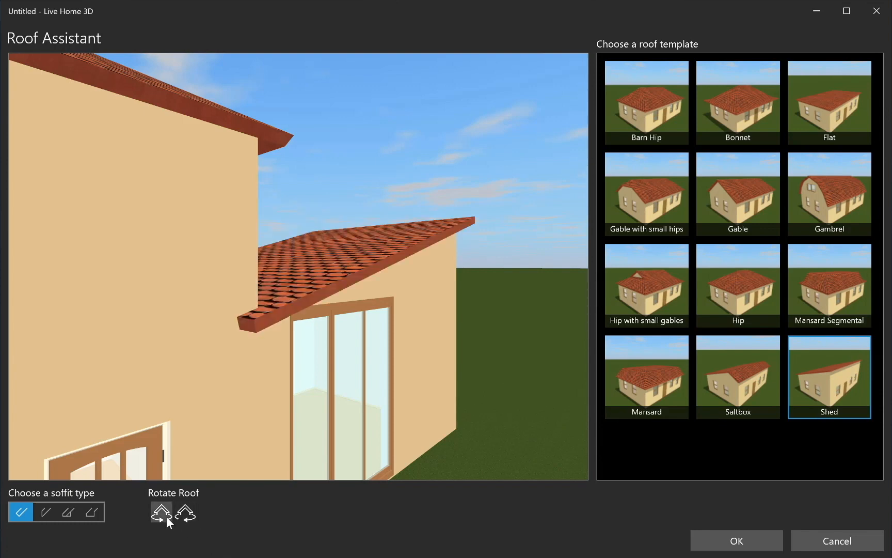
pyautogui.click(166, 518)
pyautogui.click(167, 518)
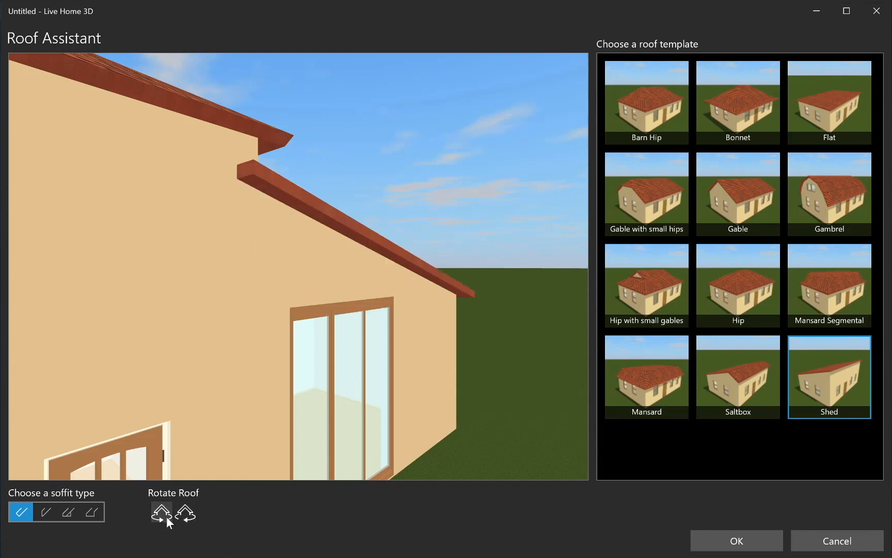
pyautogui.click(745, 539)
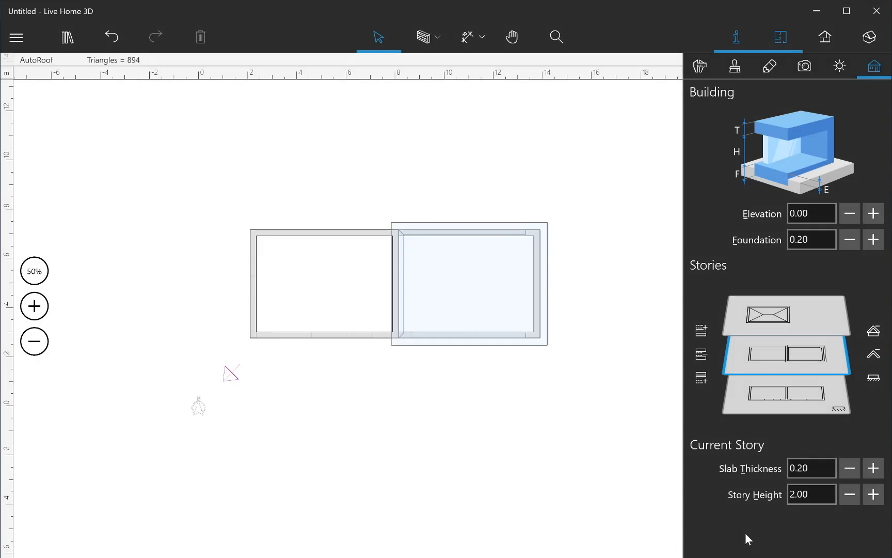
# Step: In the 3D view, set the shed roof's elevation to 0.11 m
pyautogui.click(856, 36)
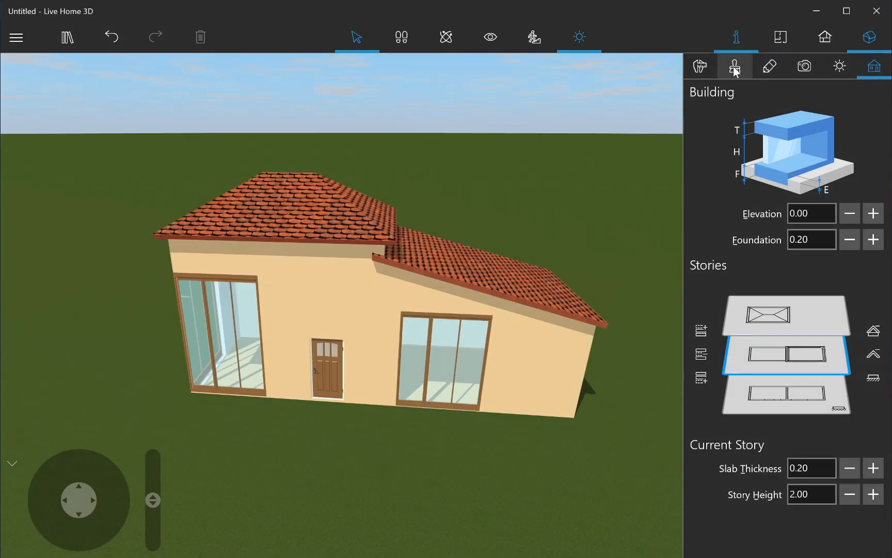
pyautogui.click(703, 67)
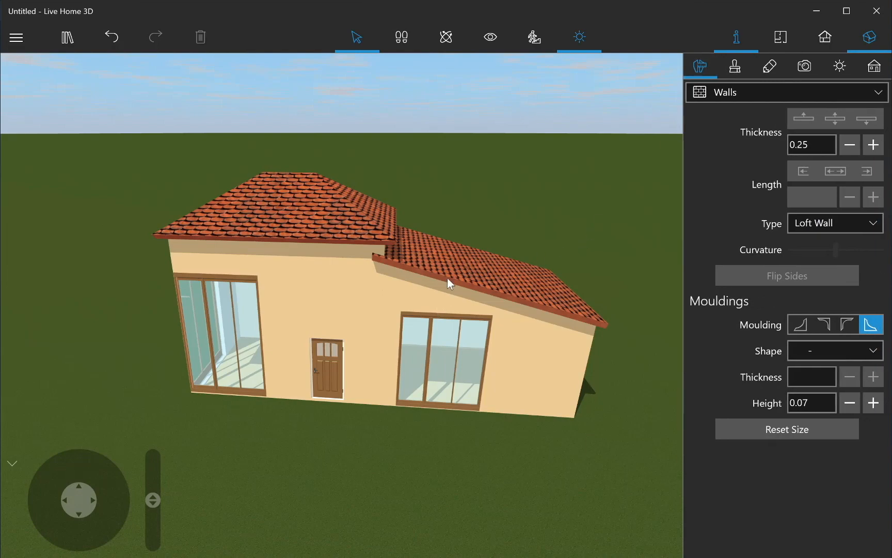
pyautogui.click(448, 283)
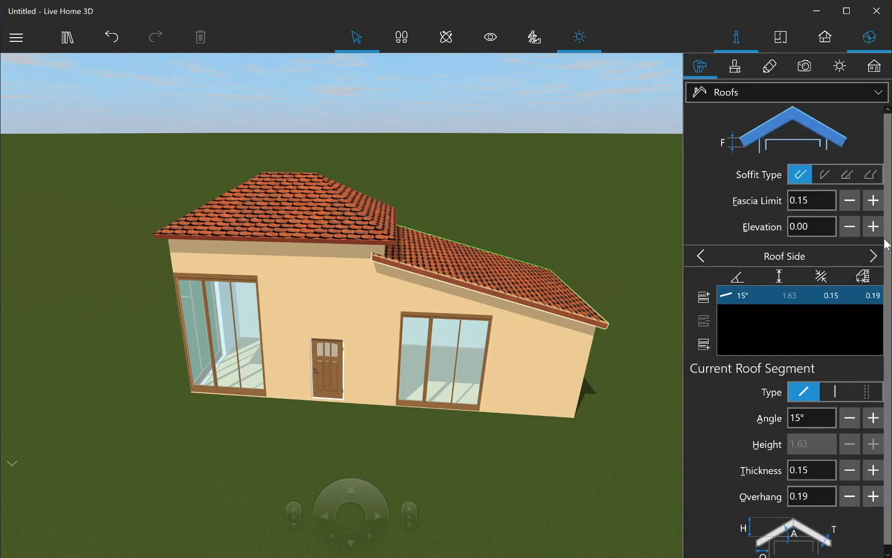
pyautogui.click(872, 226)
pyautogui.click(872, 227)
pyautogui.click(872, 227)
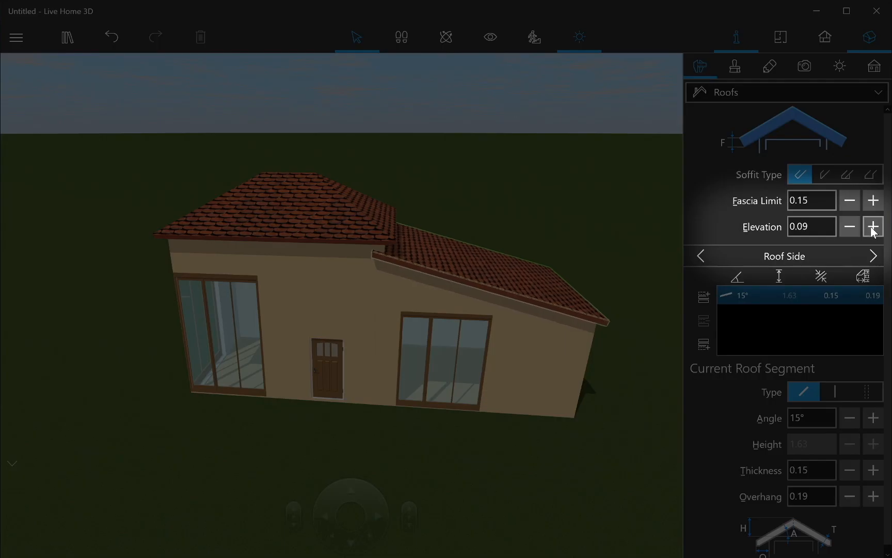
pyautogui.click(873, 228)
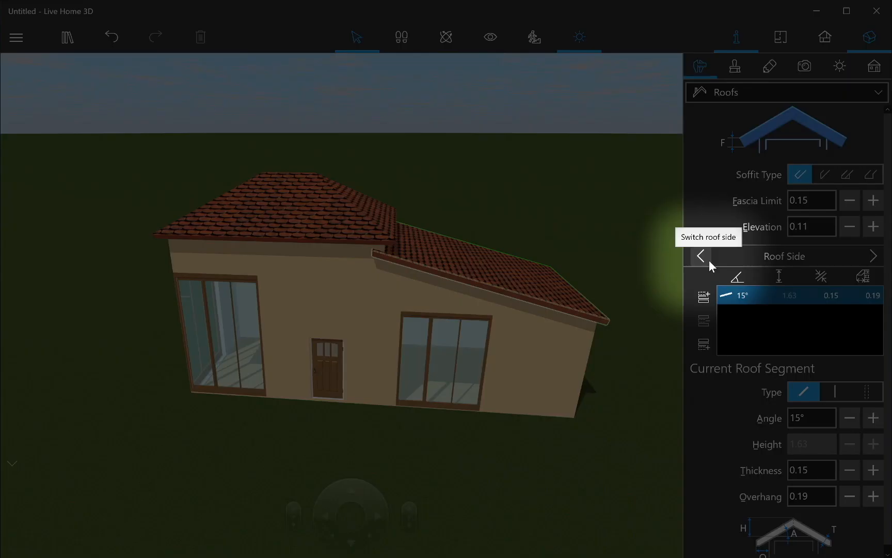
# Step: Reduce the overhang of the shed roof's gable against the taller section to 0.02 m and hide the inspector
pyautogui.click(709, 260)
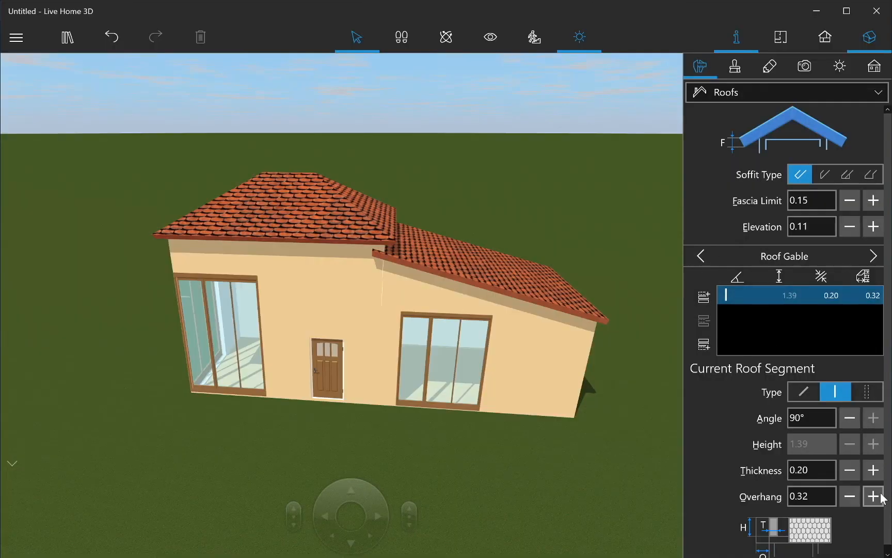
pyautogui.click(849, 496)
pyautogui.click(850, 496)
pyautogui.click(849, 496)
pyautogui.click(849, 496)
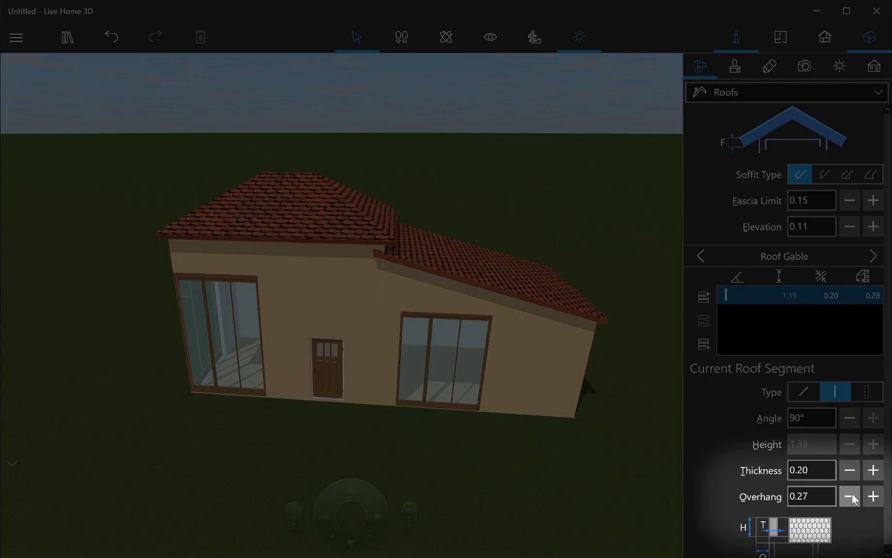
pyautogui.click(849, 496)
pyautogui.click(849, 496)
pyautogui.click(849, 496)
pyautogui.click(849, 496)
pyautogui.click(850, 497)
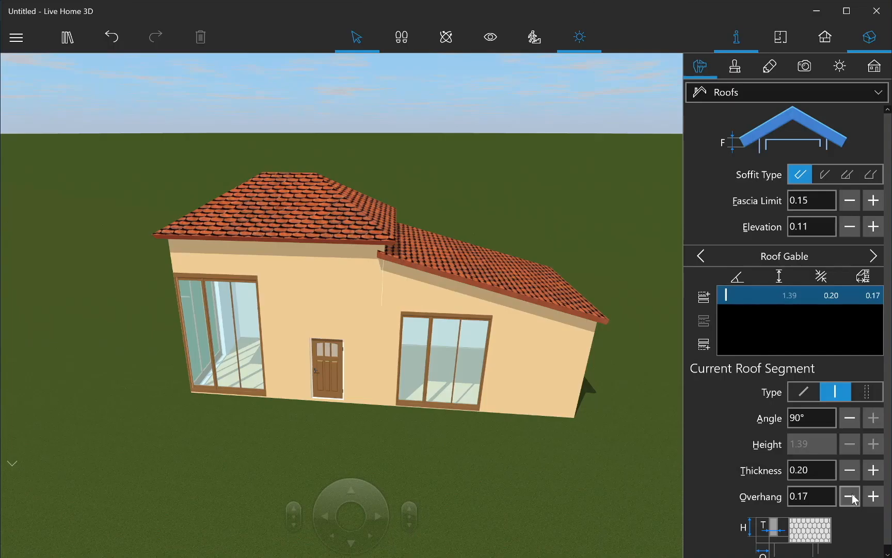
pyautogui.click(850, 496)
pyautogui.click(850, 496)
pyautogui.click(853, 495)
pyautogui.click(853, 496)
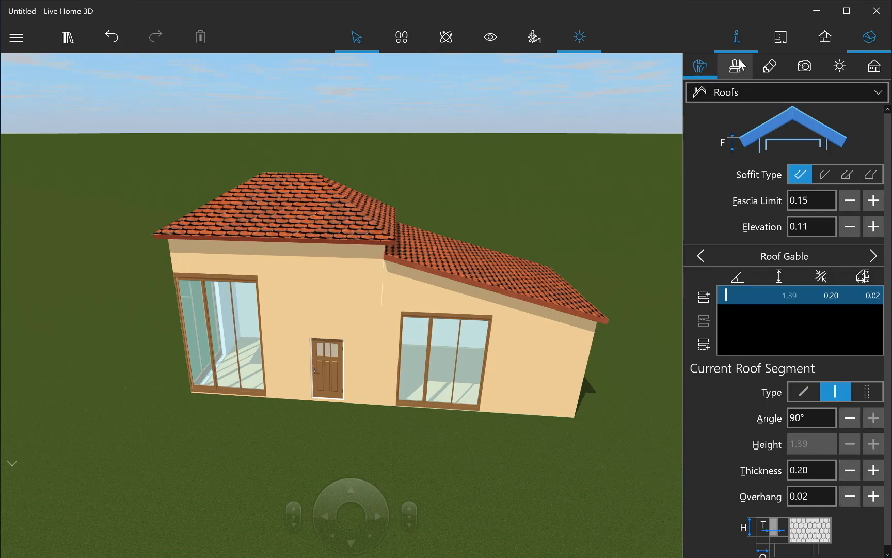
pyautogui.click(736, 37)
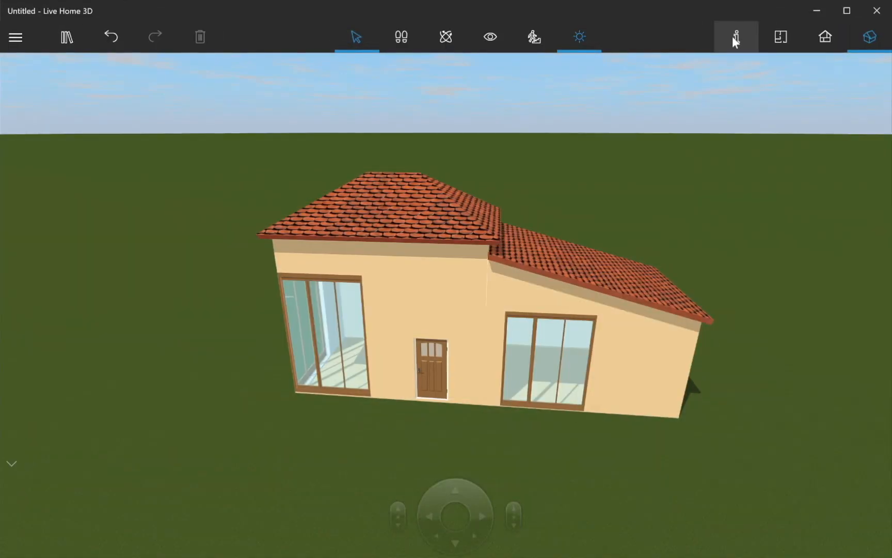